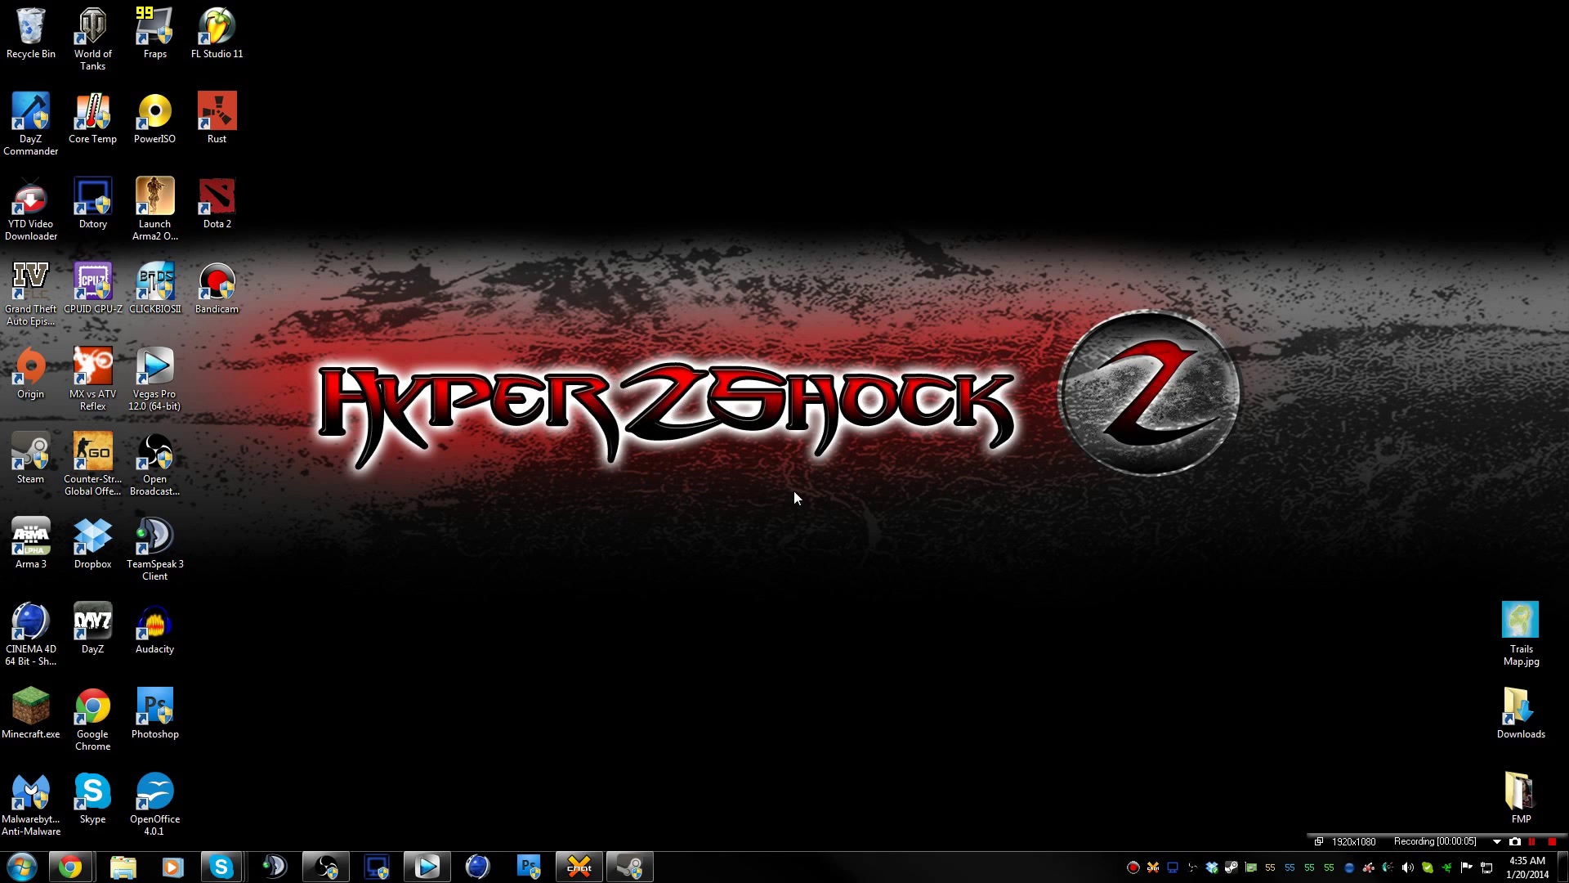
# Check the Audio Technica ATR2500 microphone's input level in the recording device settings
pyautogui.rightClick(1407, 867)
pyautogui.click(1430, 808)
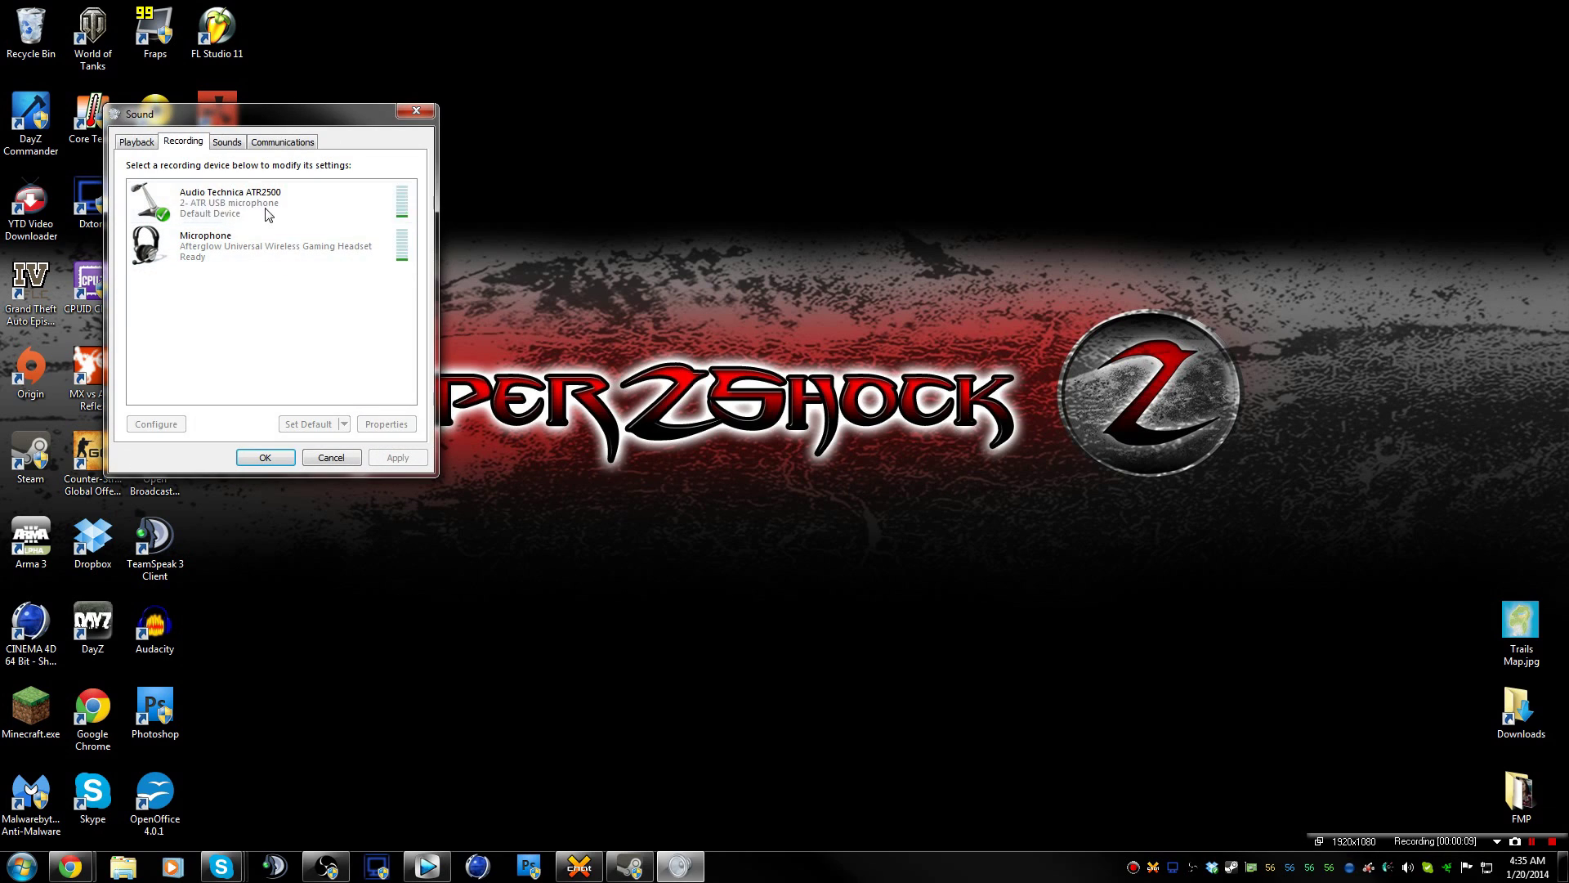
pyautogui.click(273, 195)
pyautogui.rightClick(273, 194)
pyautogui.click(327, 293)
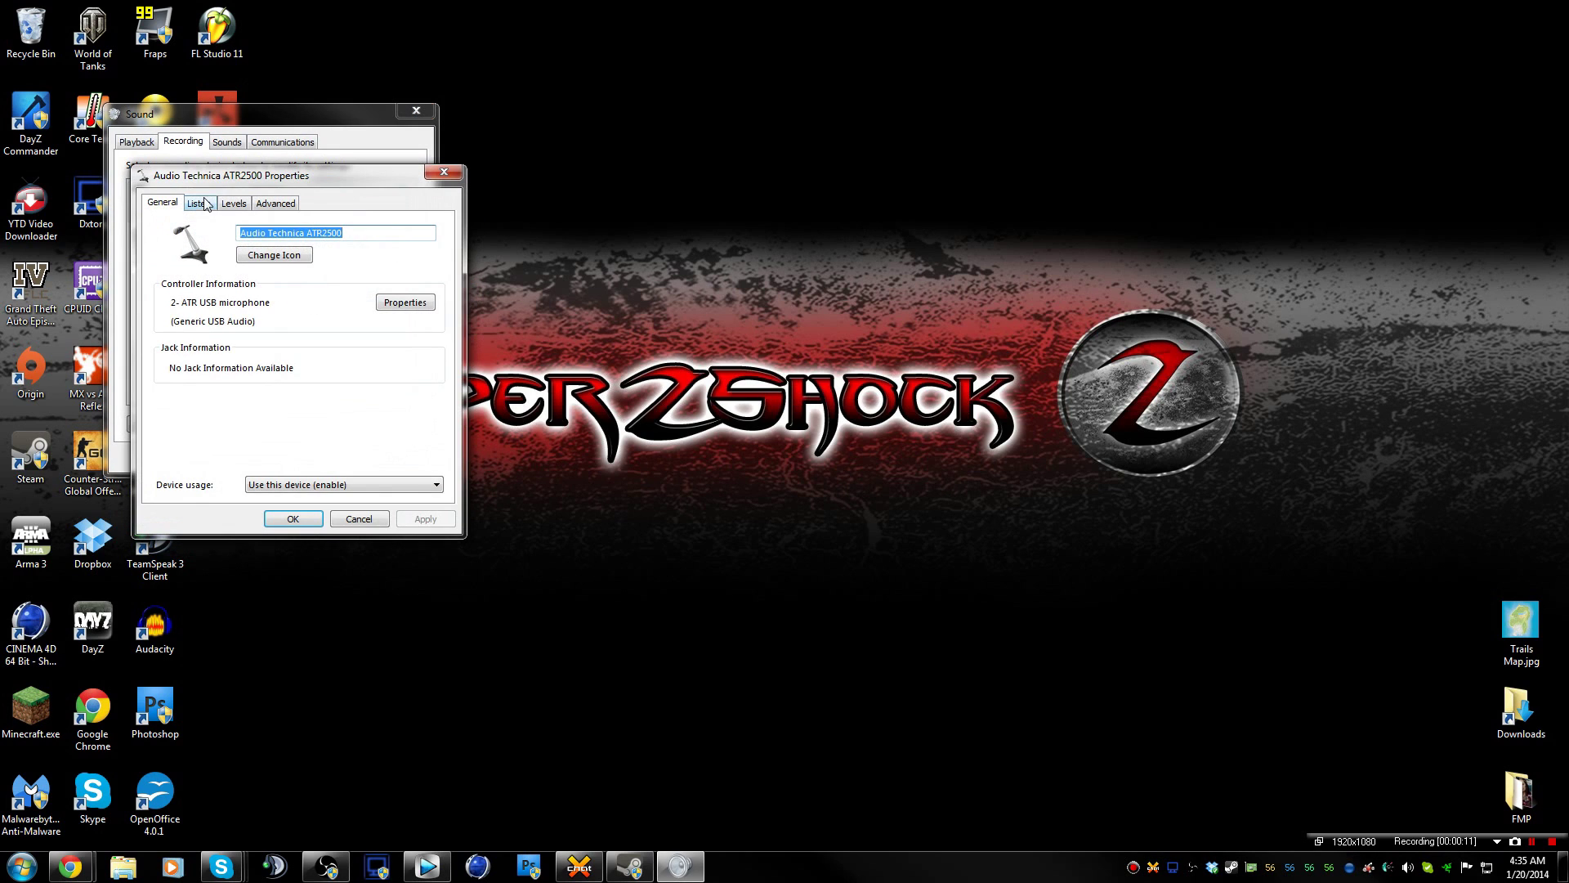
pyautogui.click(235, 204)
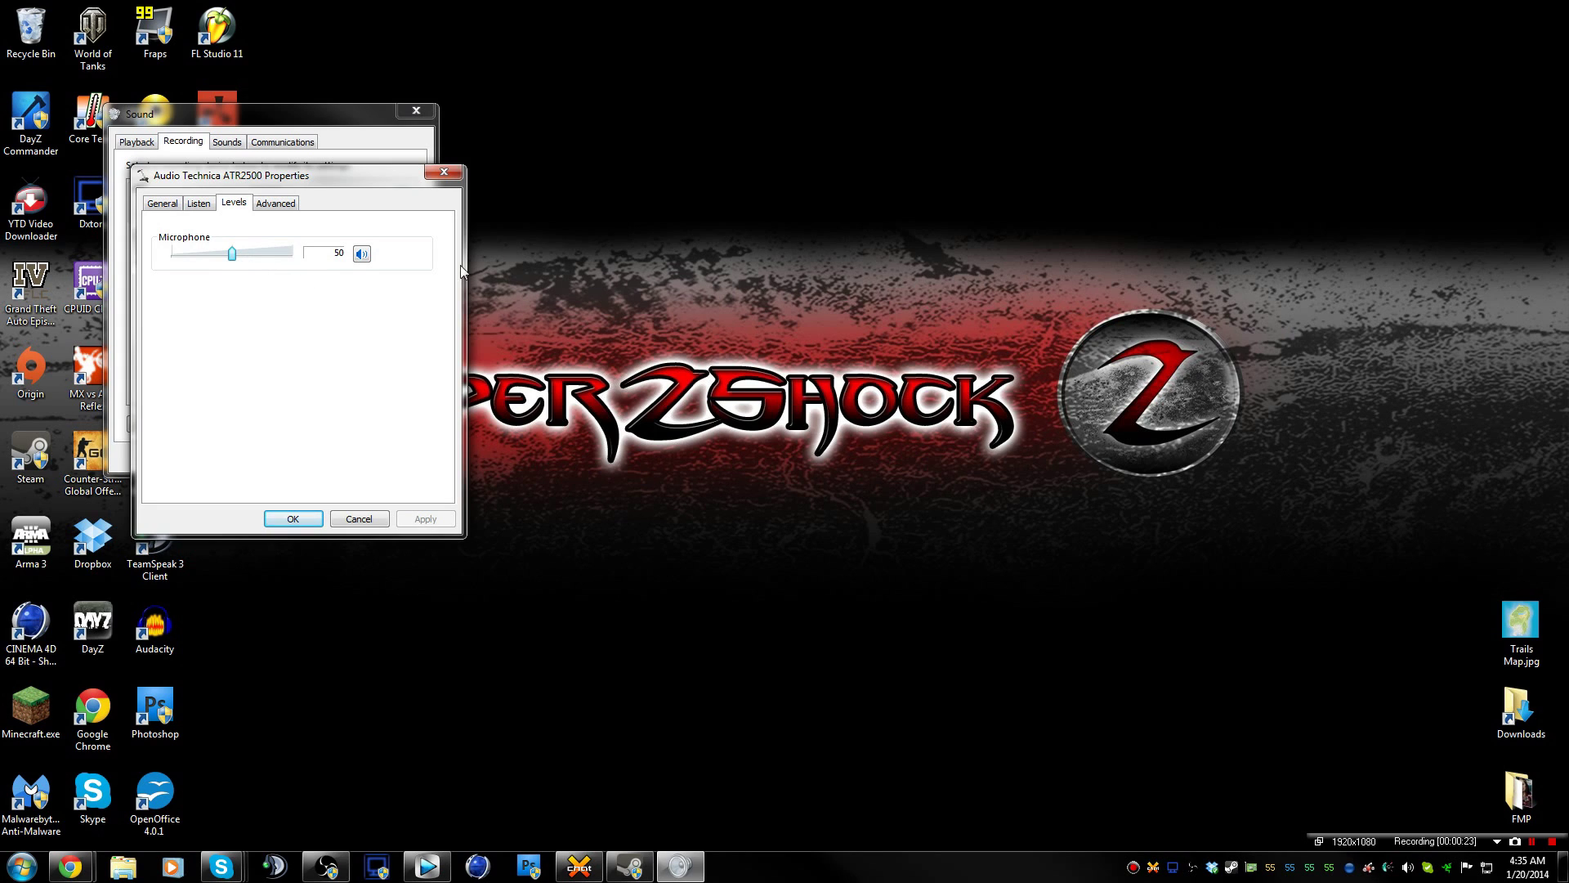
pyautogui.click(445, 172)
pyautogui.click(422, 106)
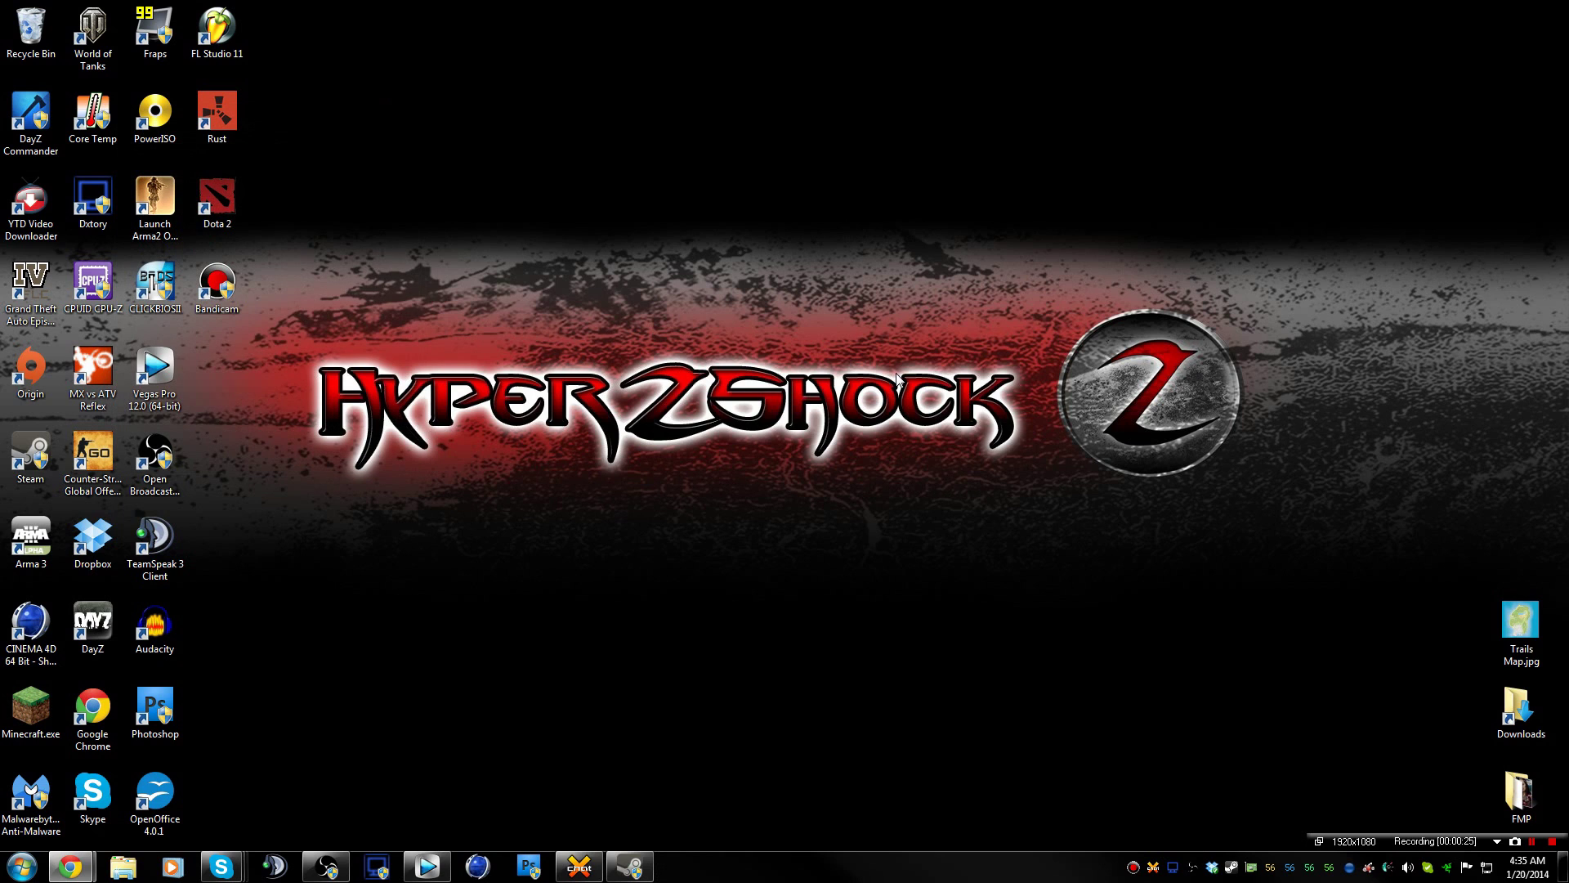
# Browse Computer to the Program Files (x86) folder on Local Disk (C:)
pyautogui.click(22, 866)
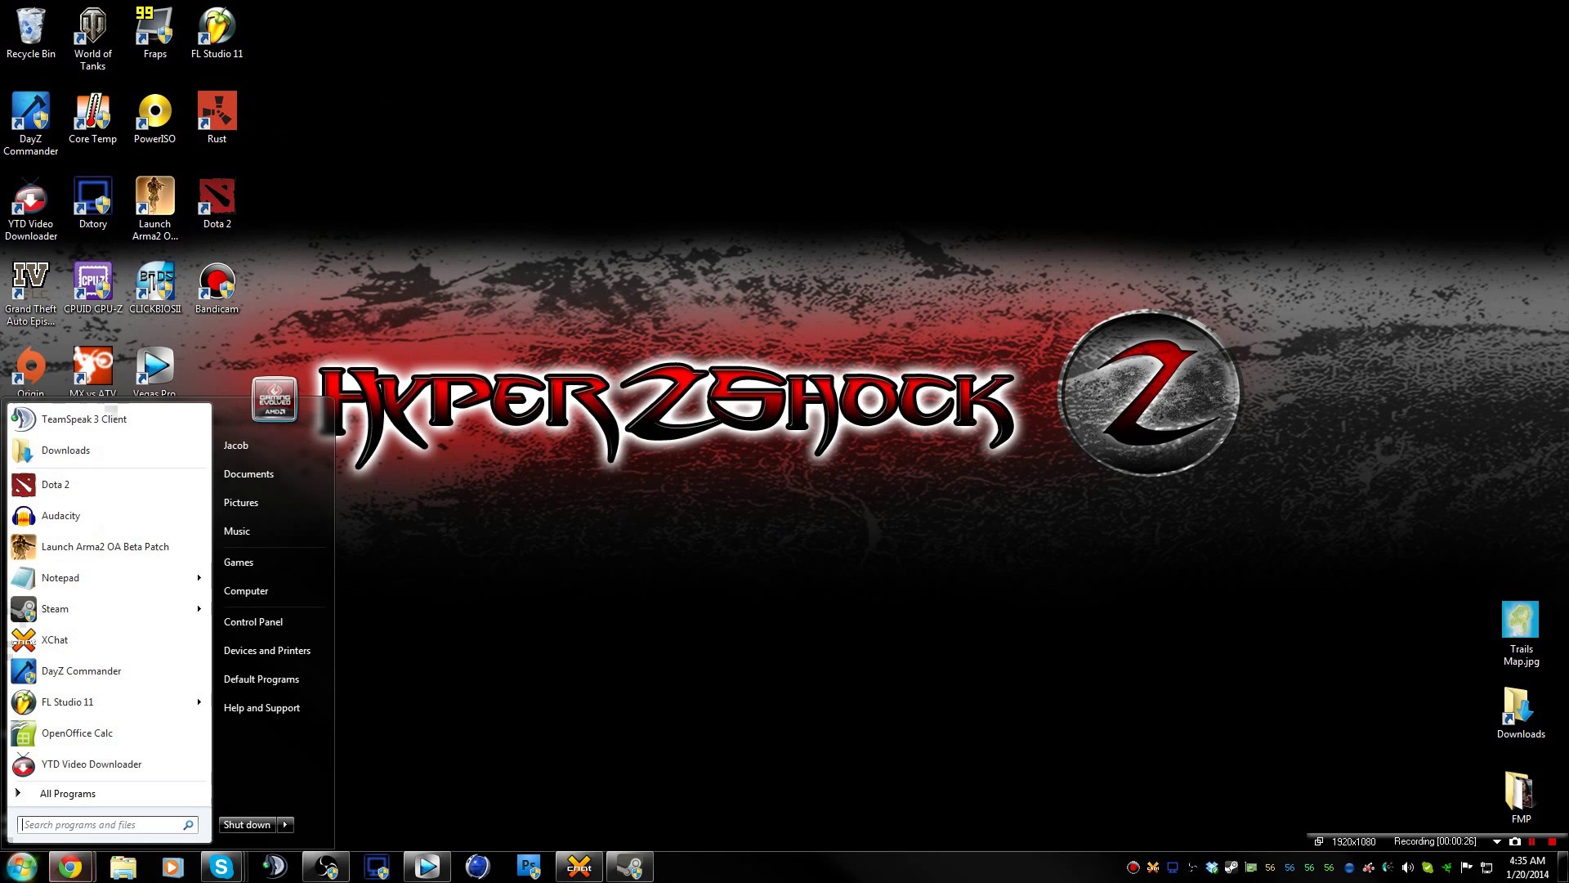
pyautogui.click(257, 595)
pyautogui.doubleClick(768, 247)
pyautogui.click(724, 394)
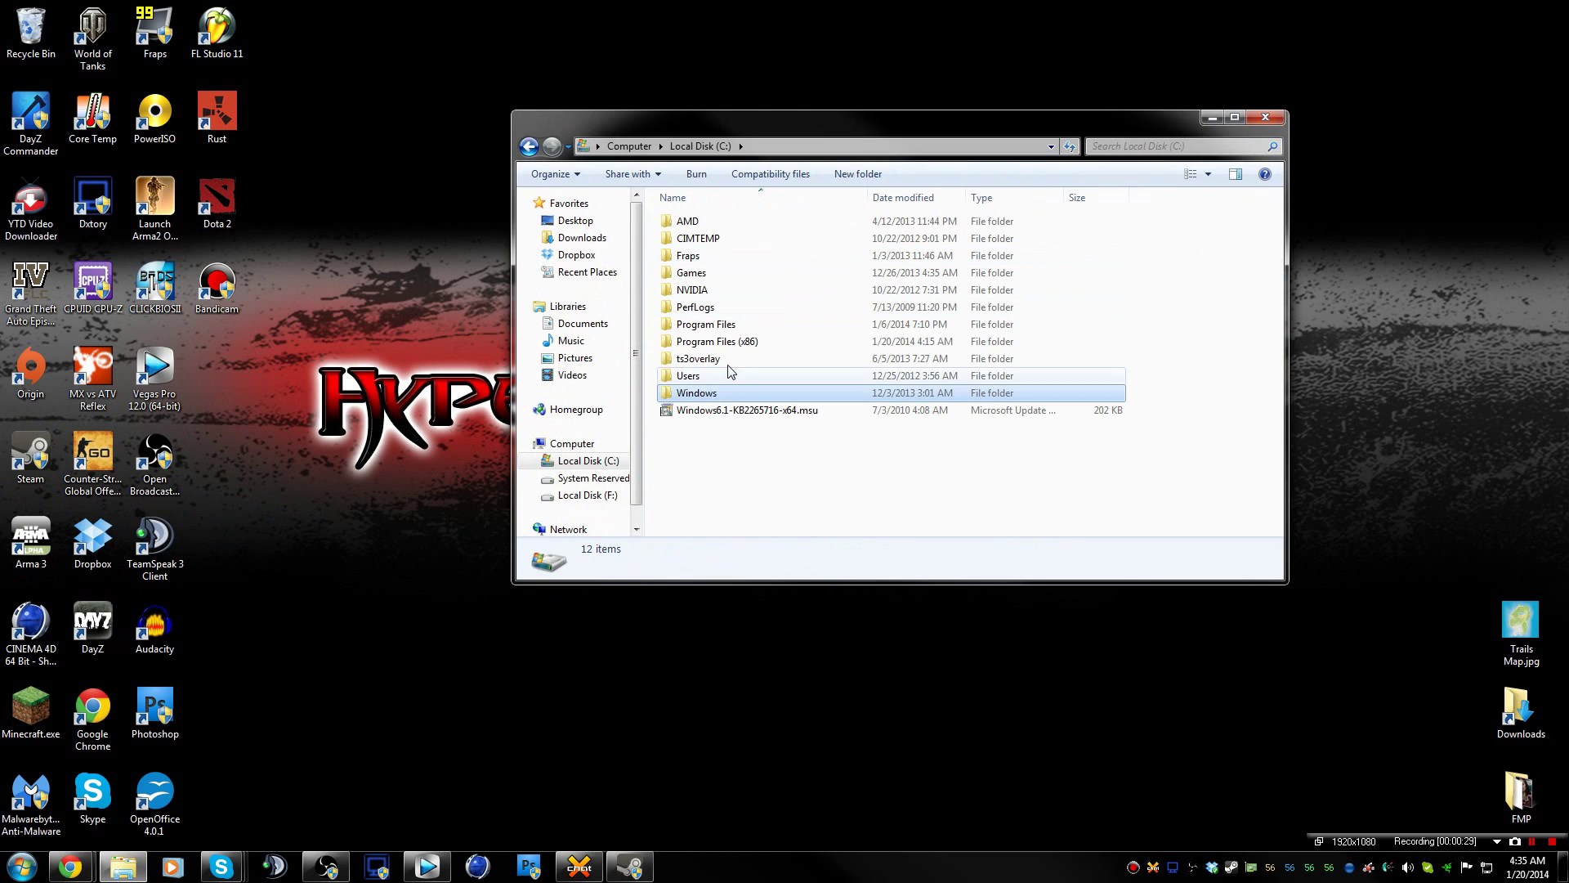
pyautogui.doubleClick(730, 343)
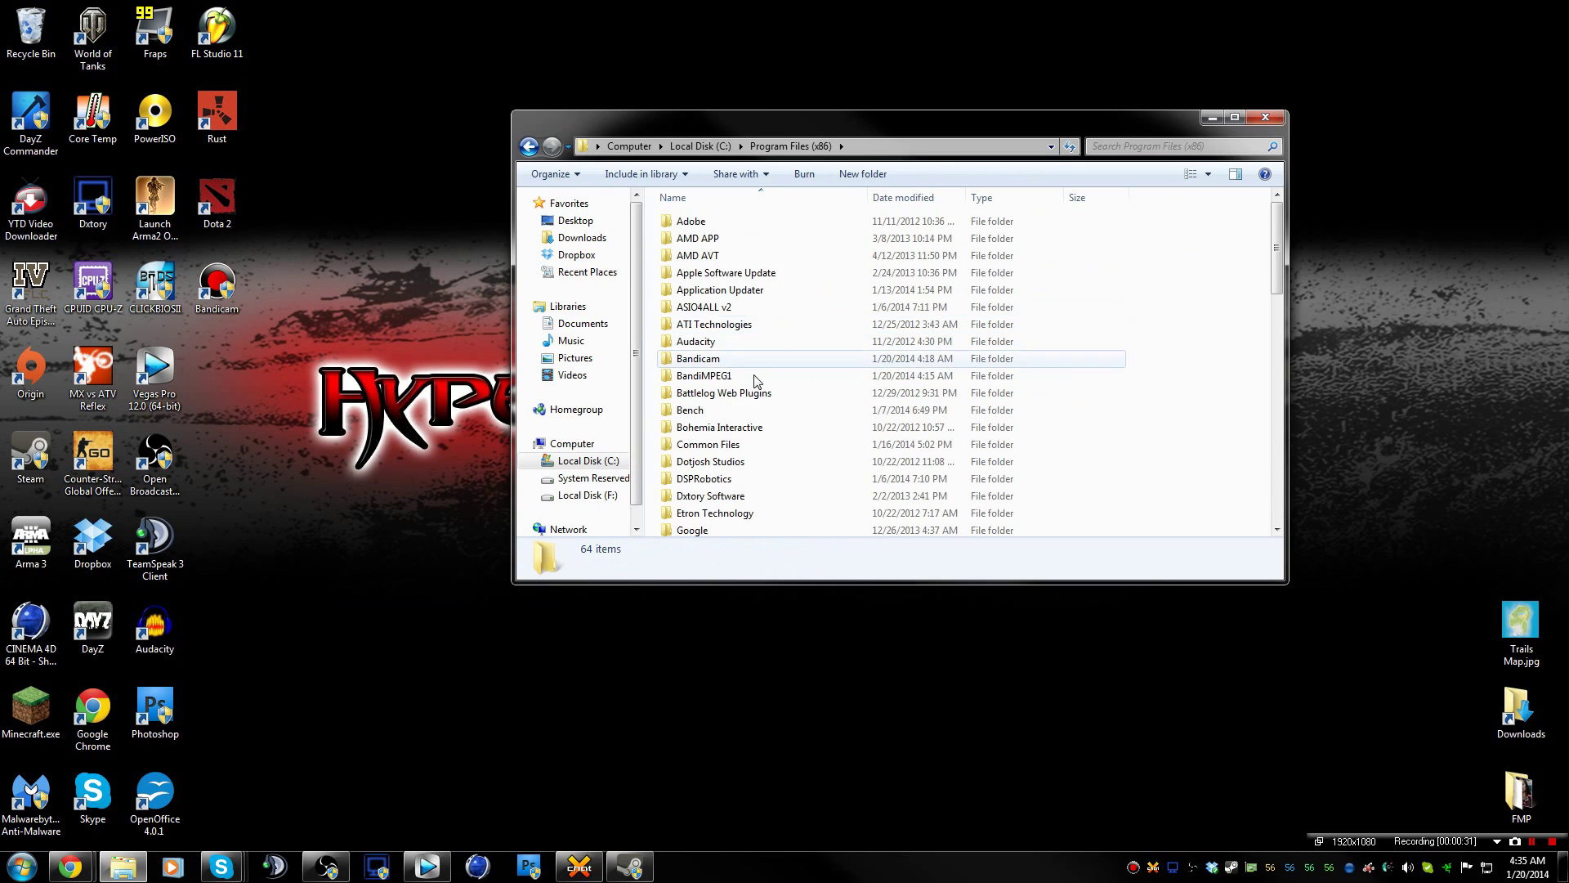
pyautogui.scroll(-3, 730, 376)
pyautogui.scroll(-3, 732, 408)
pyautogui.scroll(-5, 730, 407)
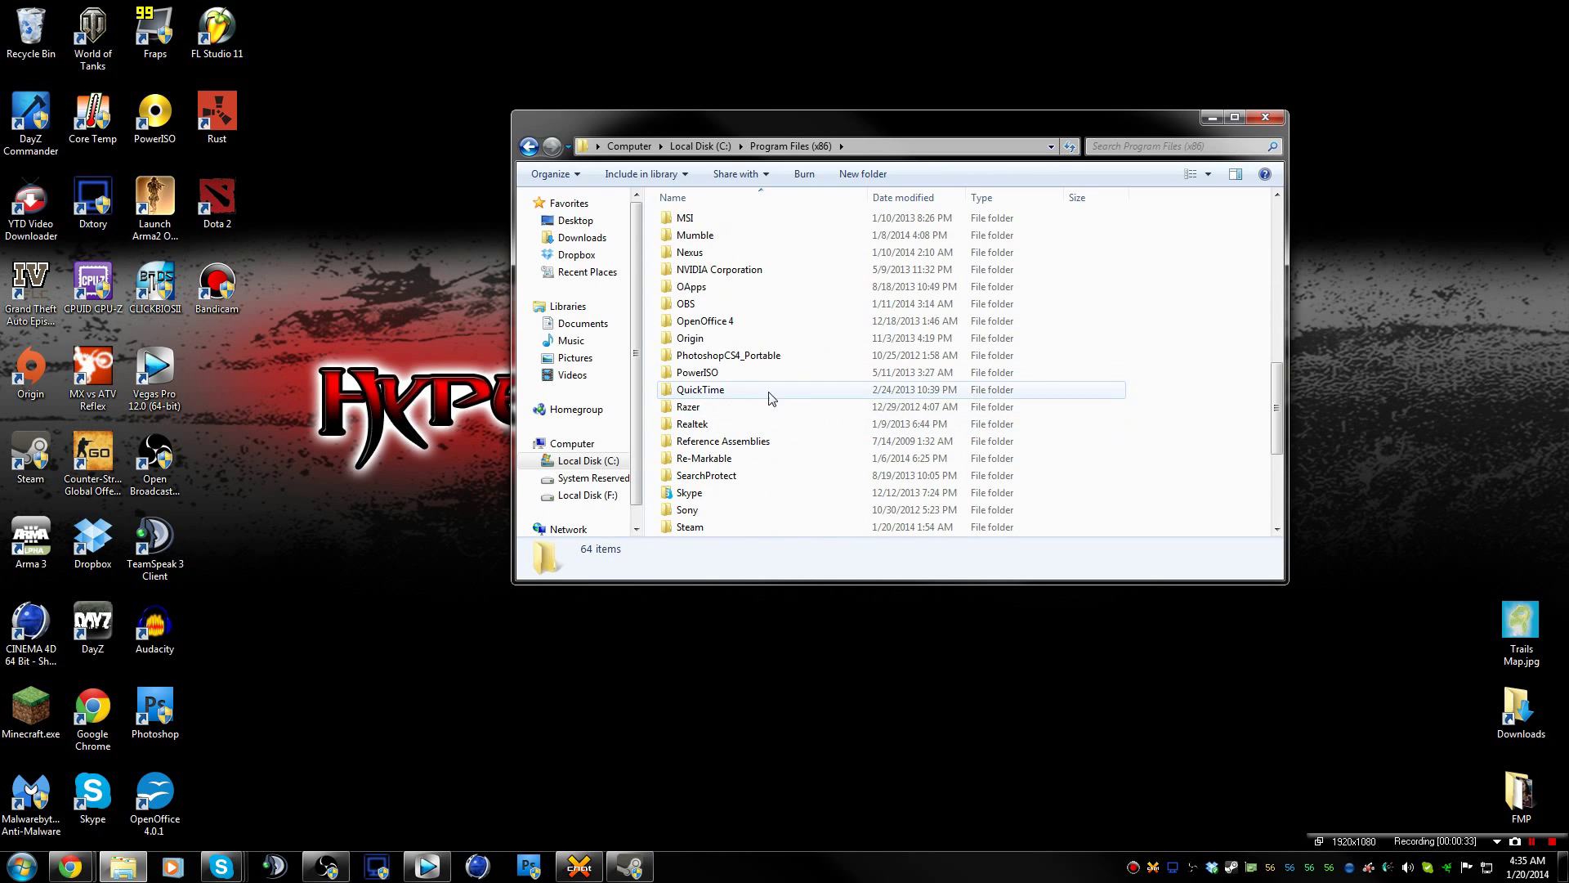
pyautogui.scroll(-2, 740, 392)
pyautogui.scroll(-1, 732, 376)
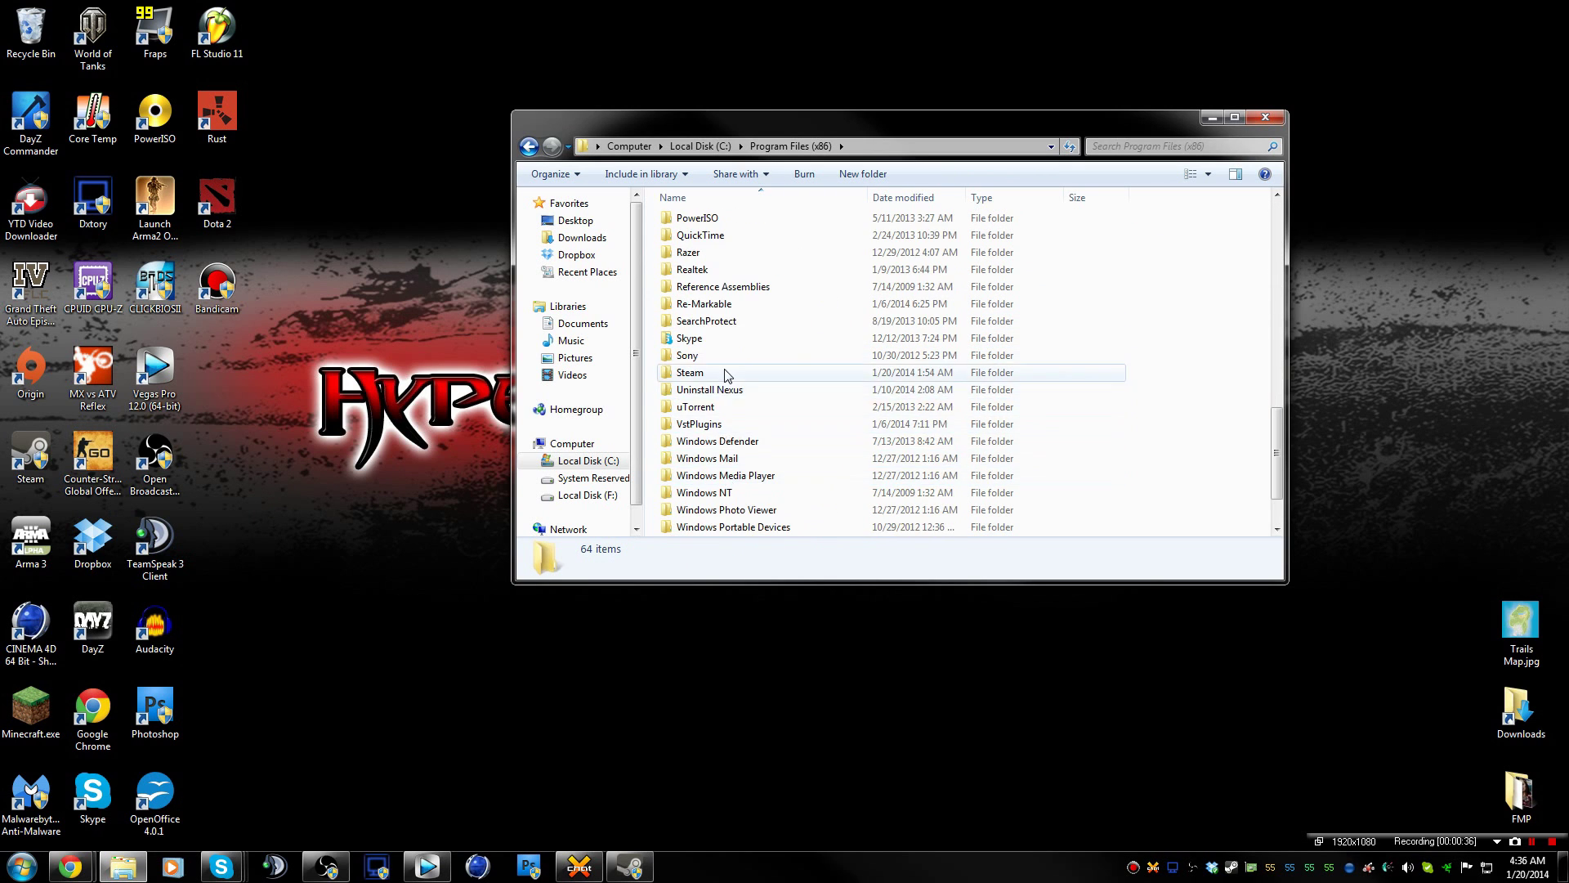
# Go into Steam\steamapps\common\dota 2 beta\dota\cfg and select config.cfg
pyautogui.doubleClick(727, 368)
pyautogui.scroll(-3, 728, 384)
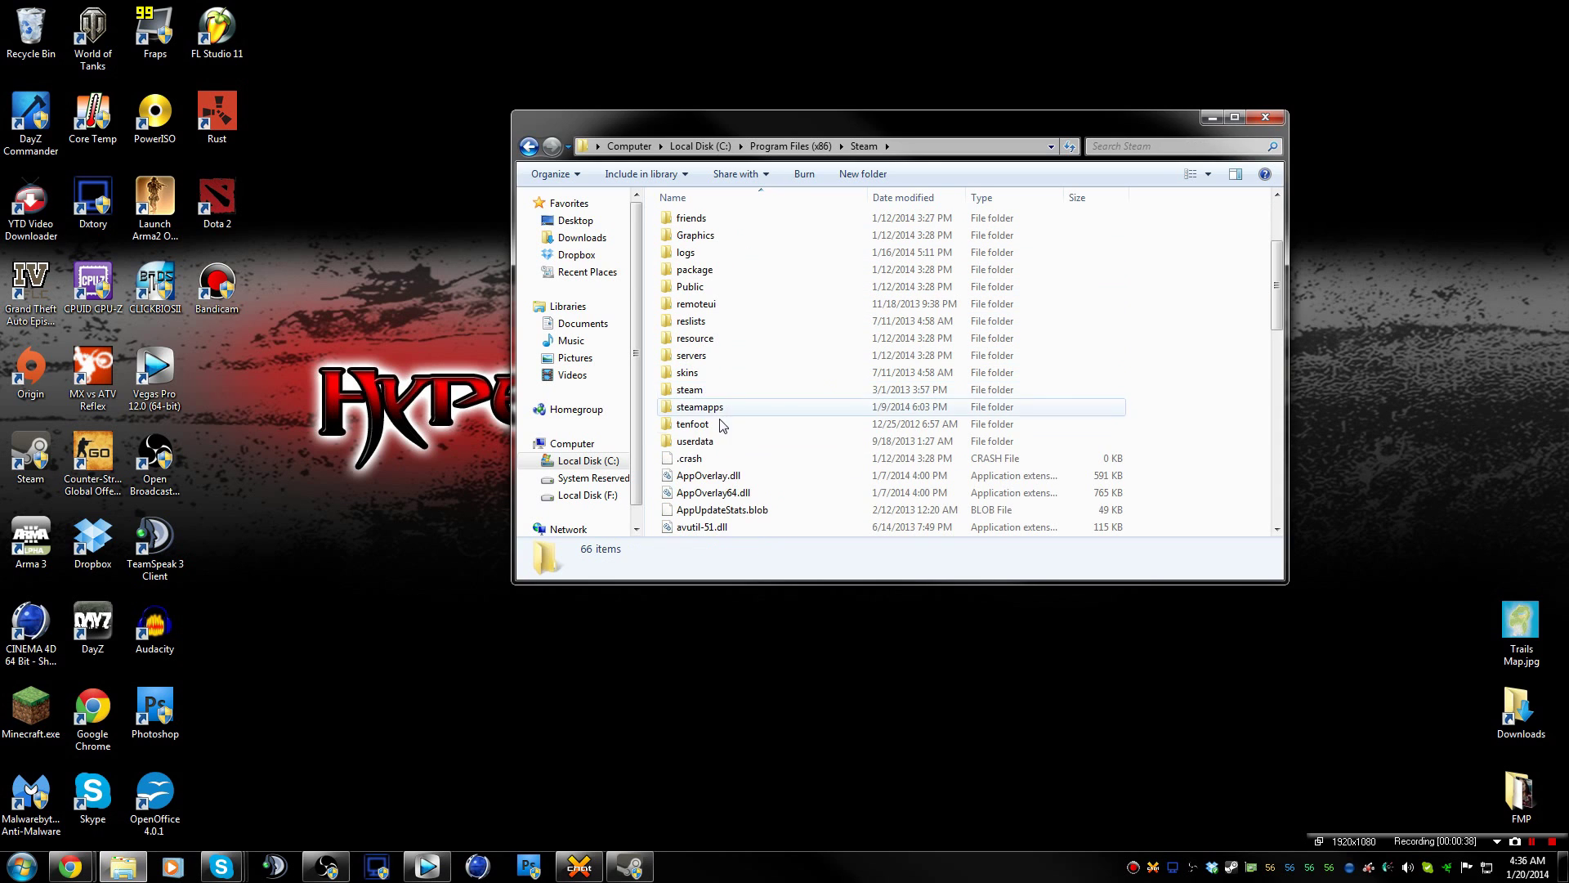
pyautogui.doubleClick(726, 410)
pyautogui.doubleClick(719, 221)
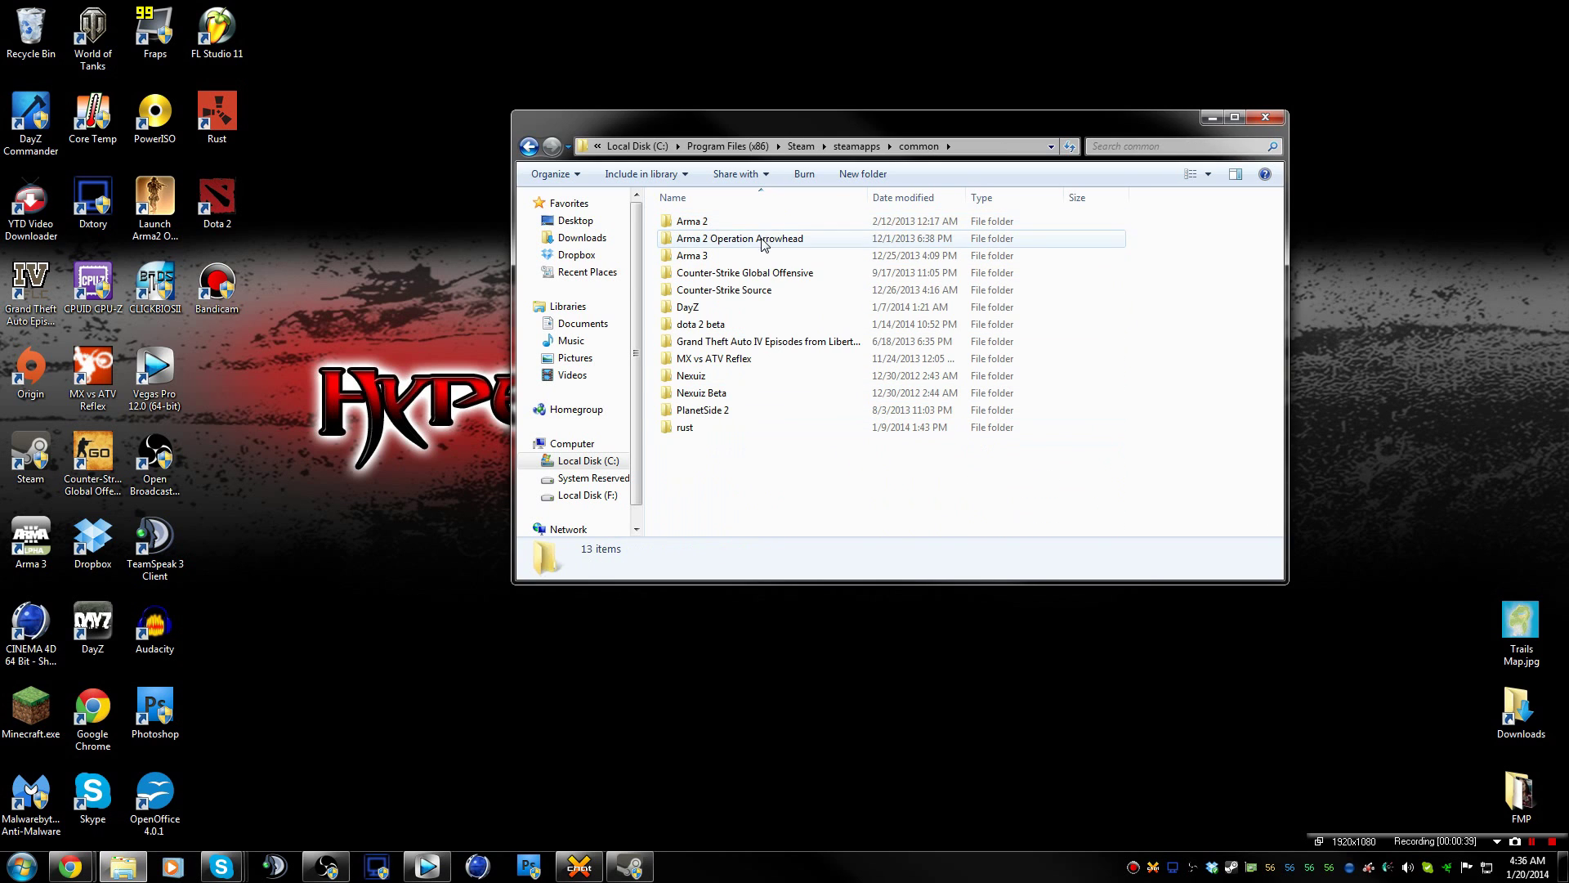
pyautogui.click(729, 326)
pyautogui.doubleClick(729, 325)
pyautogui.doubleClick(739, 257)
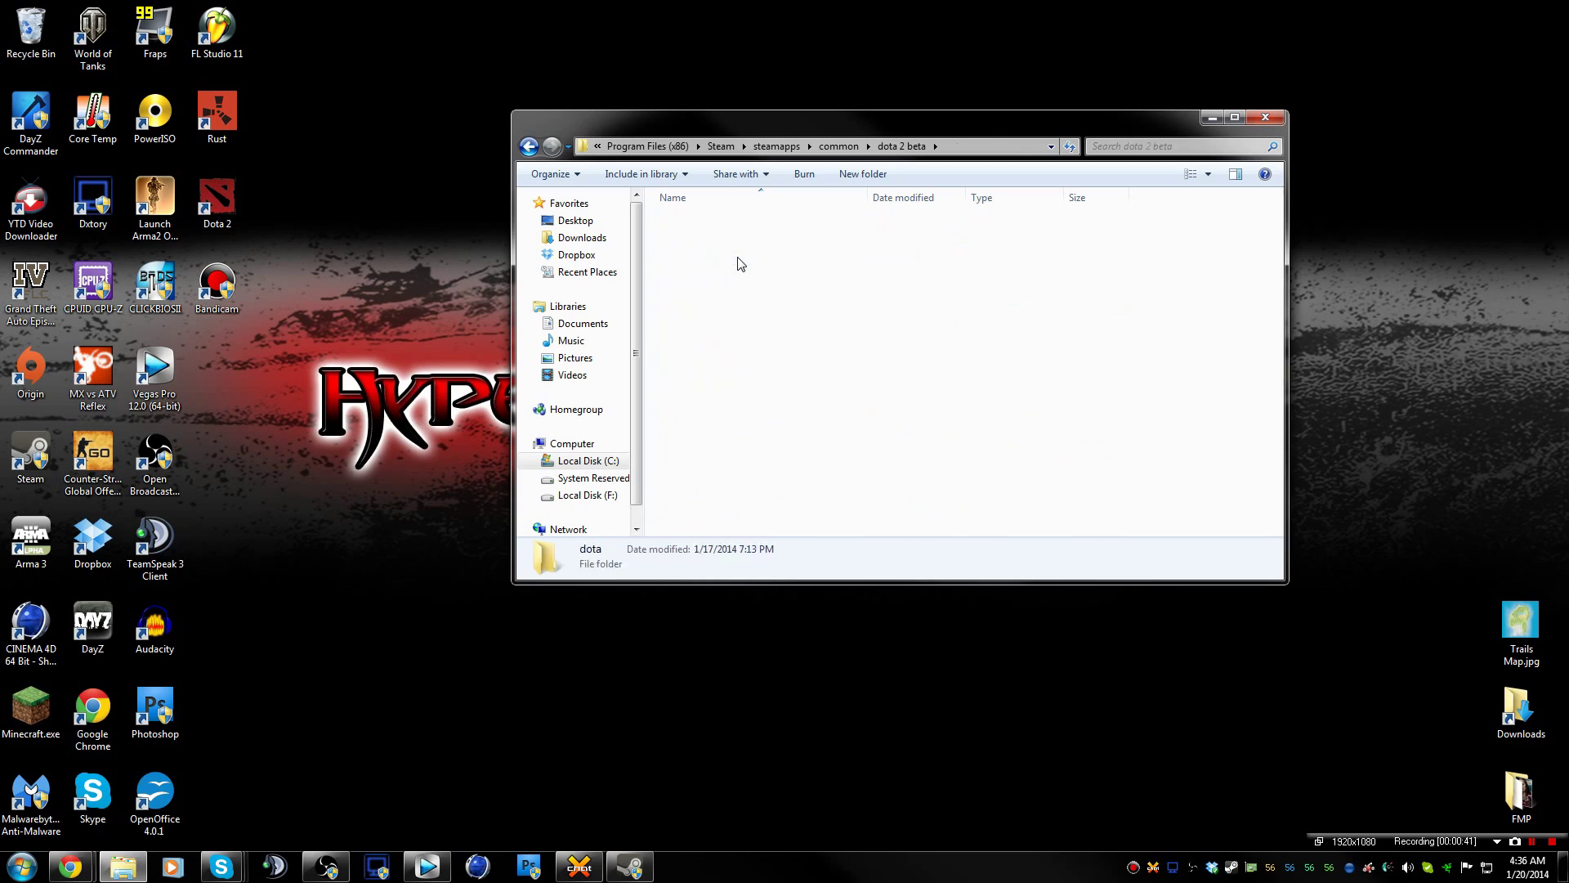
pyautogui.doubleClick(741, 257)
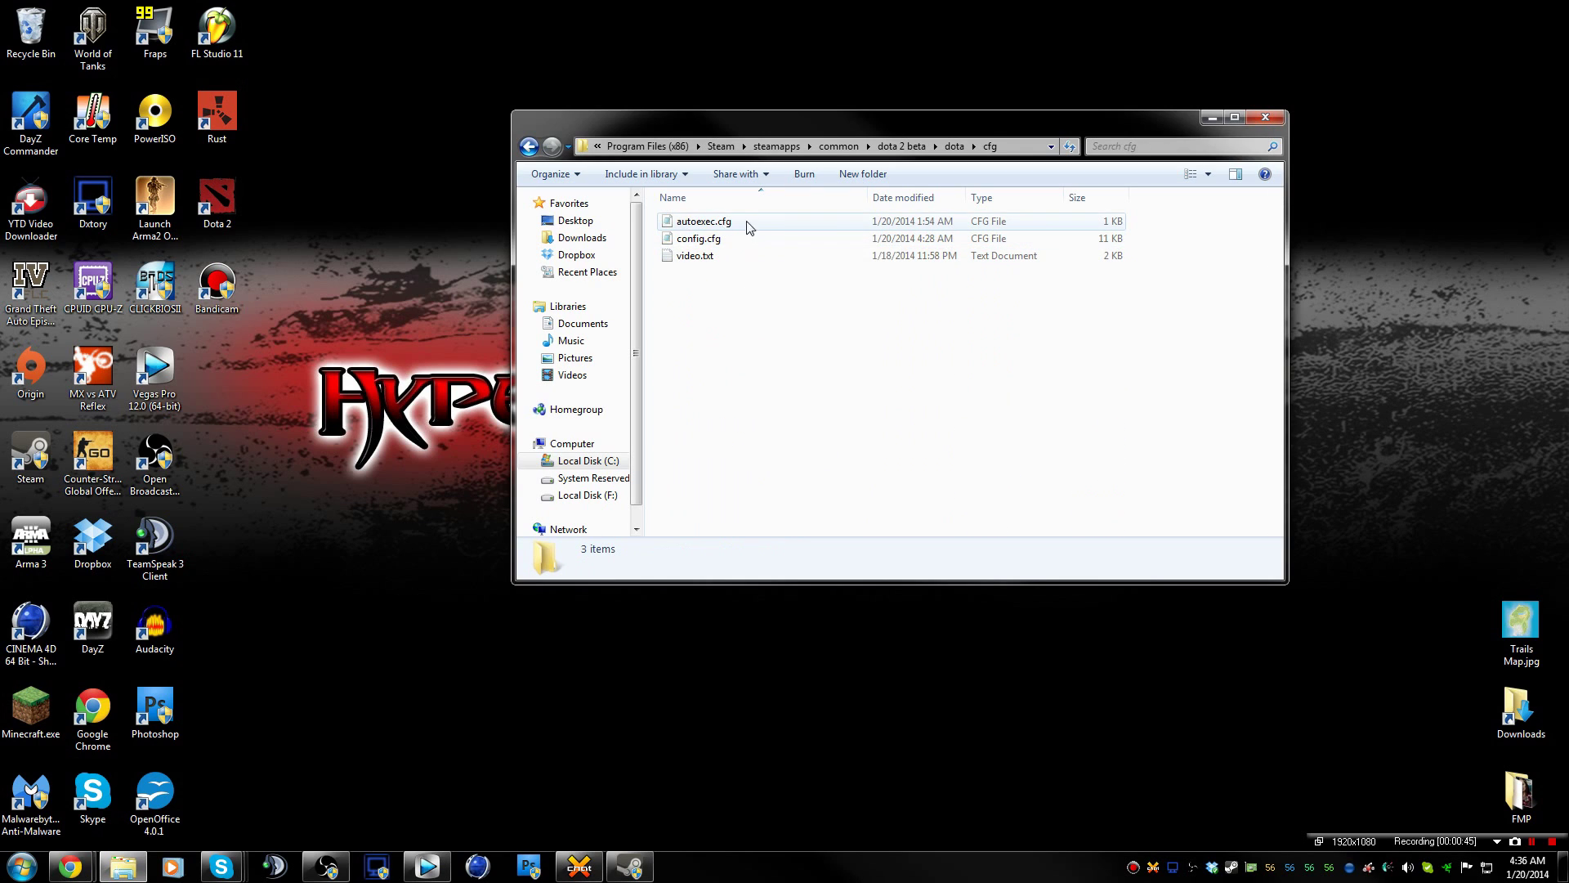
pyautogui.moveTo(767, 222)
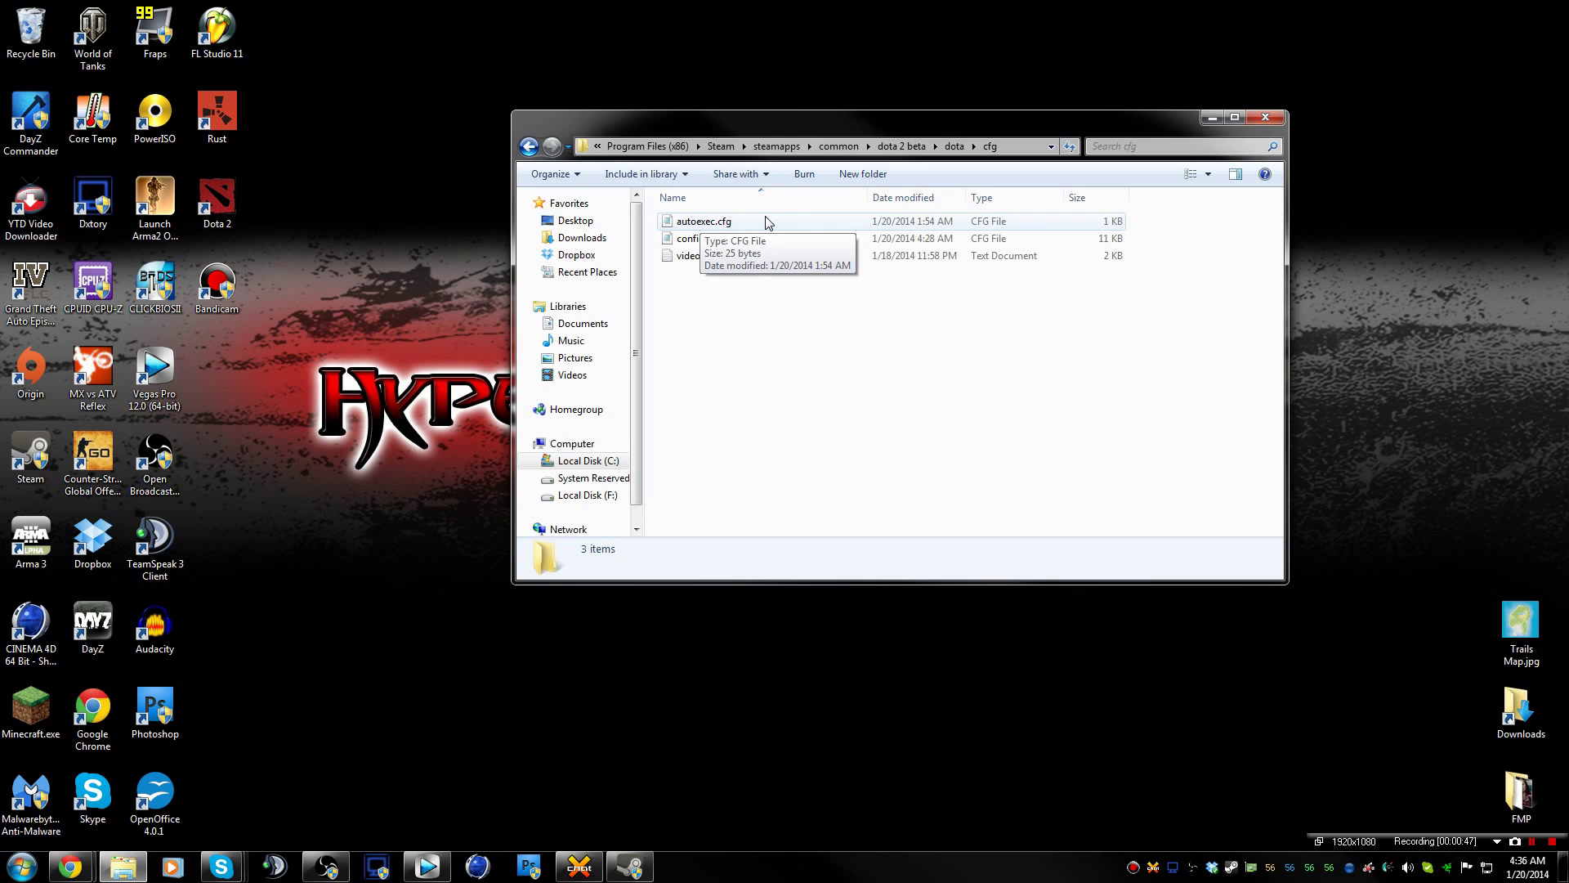
pyautogui.moveTo(743, 288); pyautogui.dragTo(744, 239)
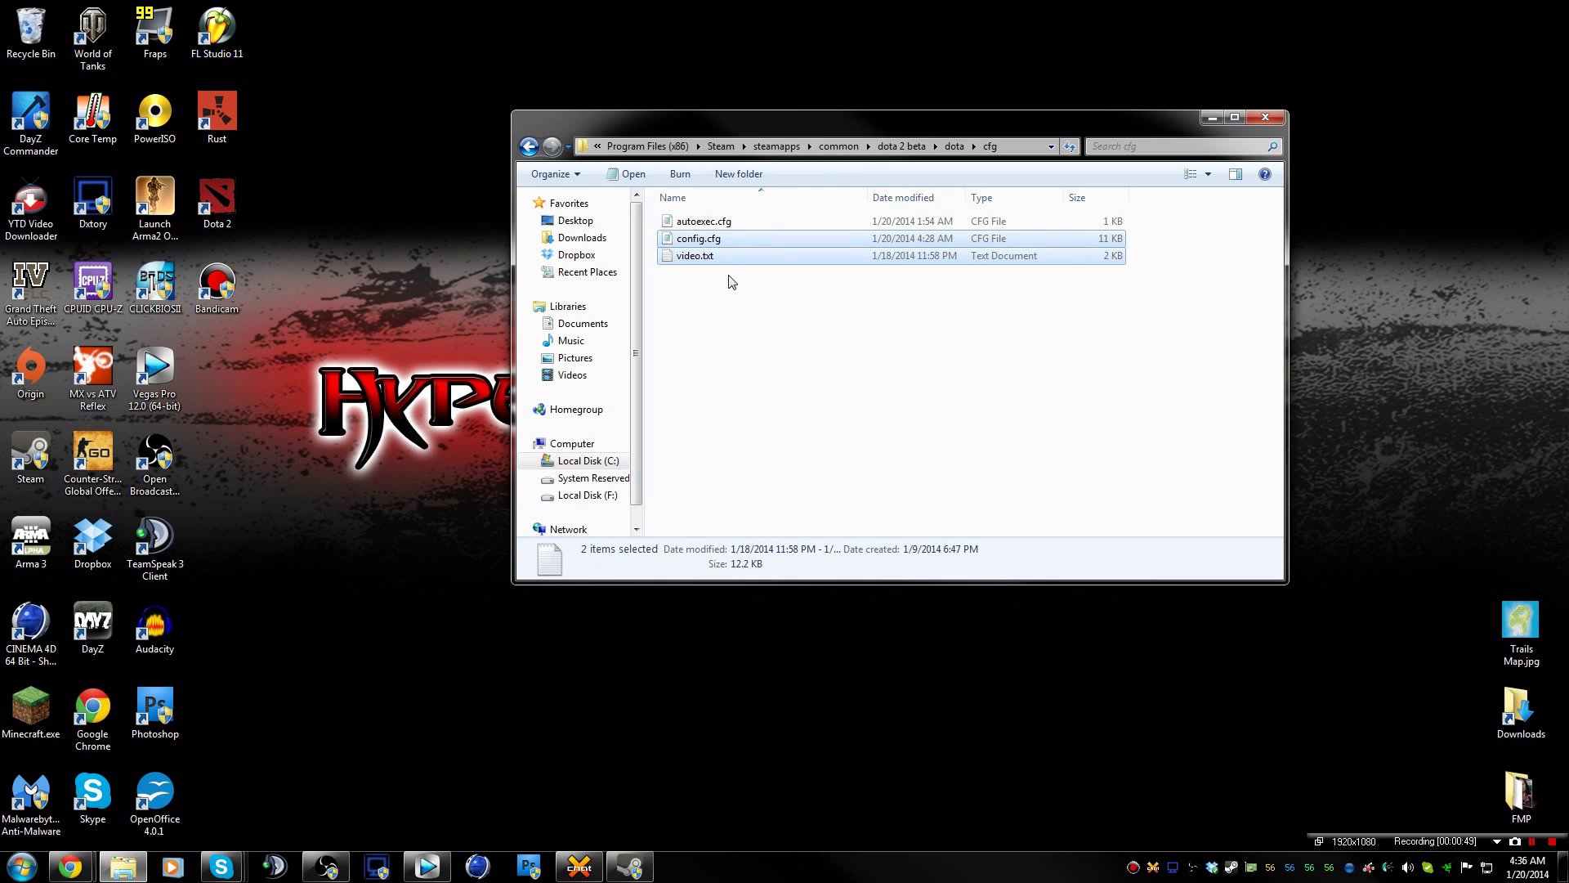
pyautogui.click(742, 242)
# Open config.cfg in Notepad and find the voice_mixer_volume setting
pyautogui.rightClick(742, 241)
pyautogui.click(760, 253)
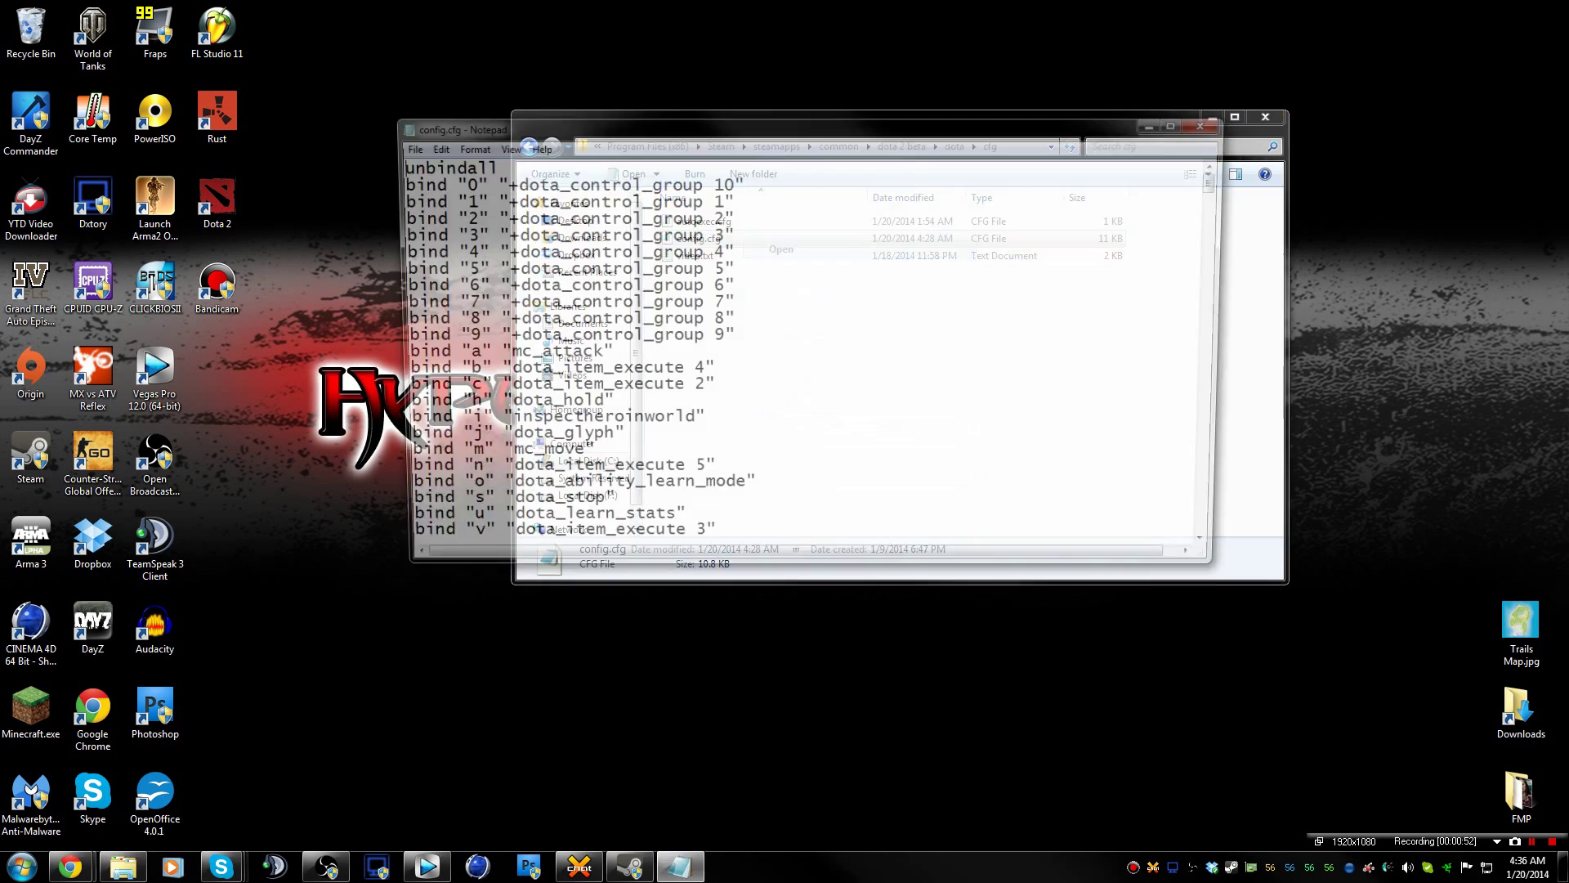
pyautogui.click(430, 146)
pyautogui.click(456, 268)
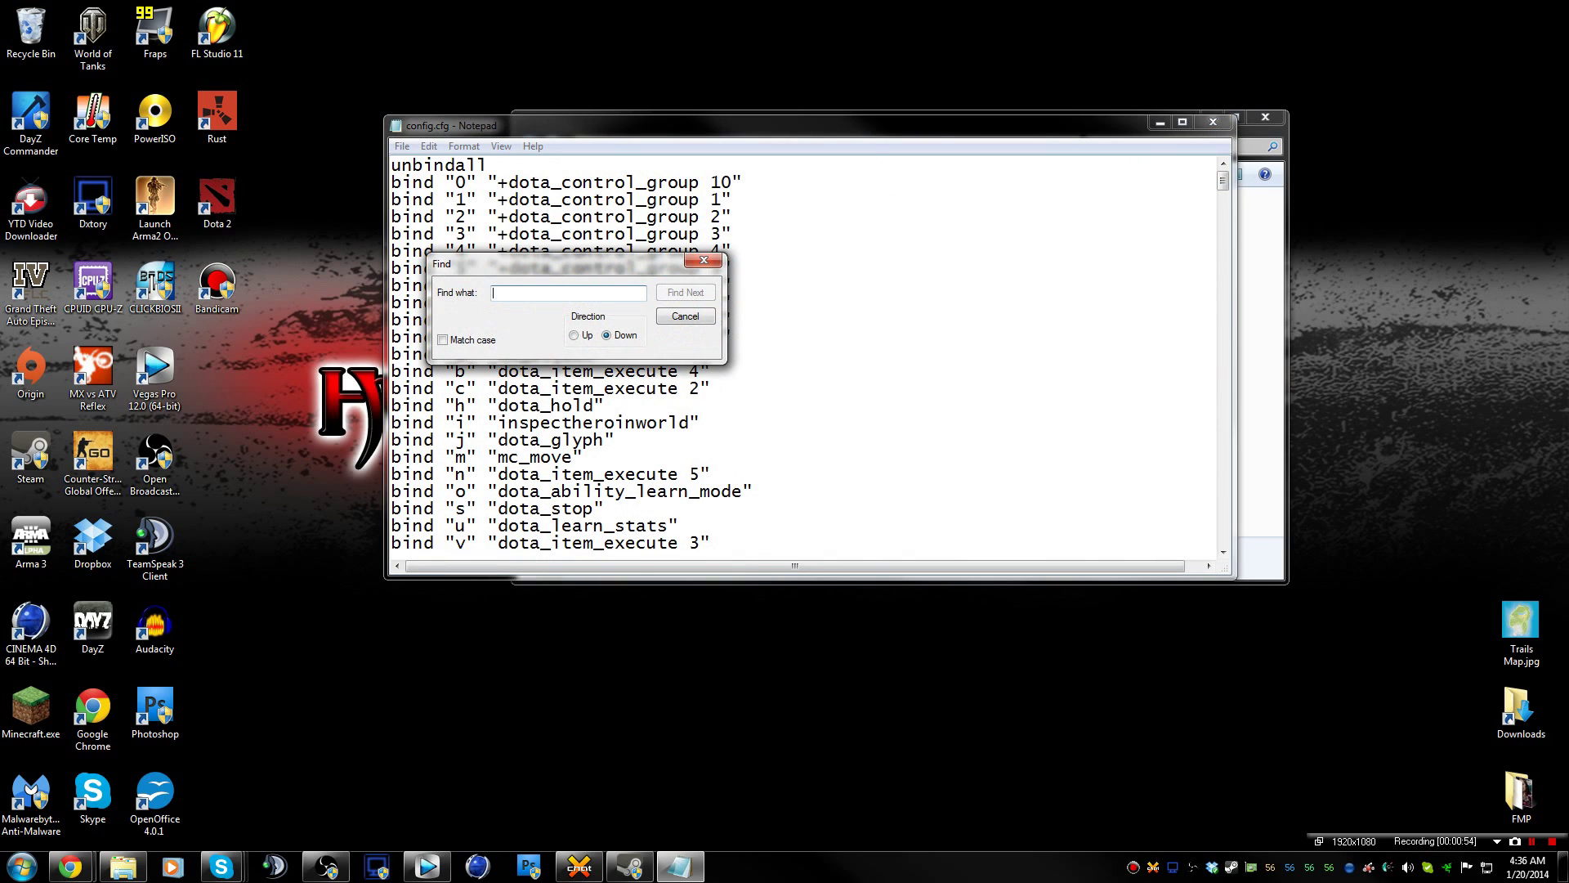
pyautogui.write('voice_')
pyautogui.write('mixer_vol')
pyautogui.write('ume')
pyautogui.press('Return')
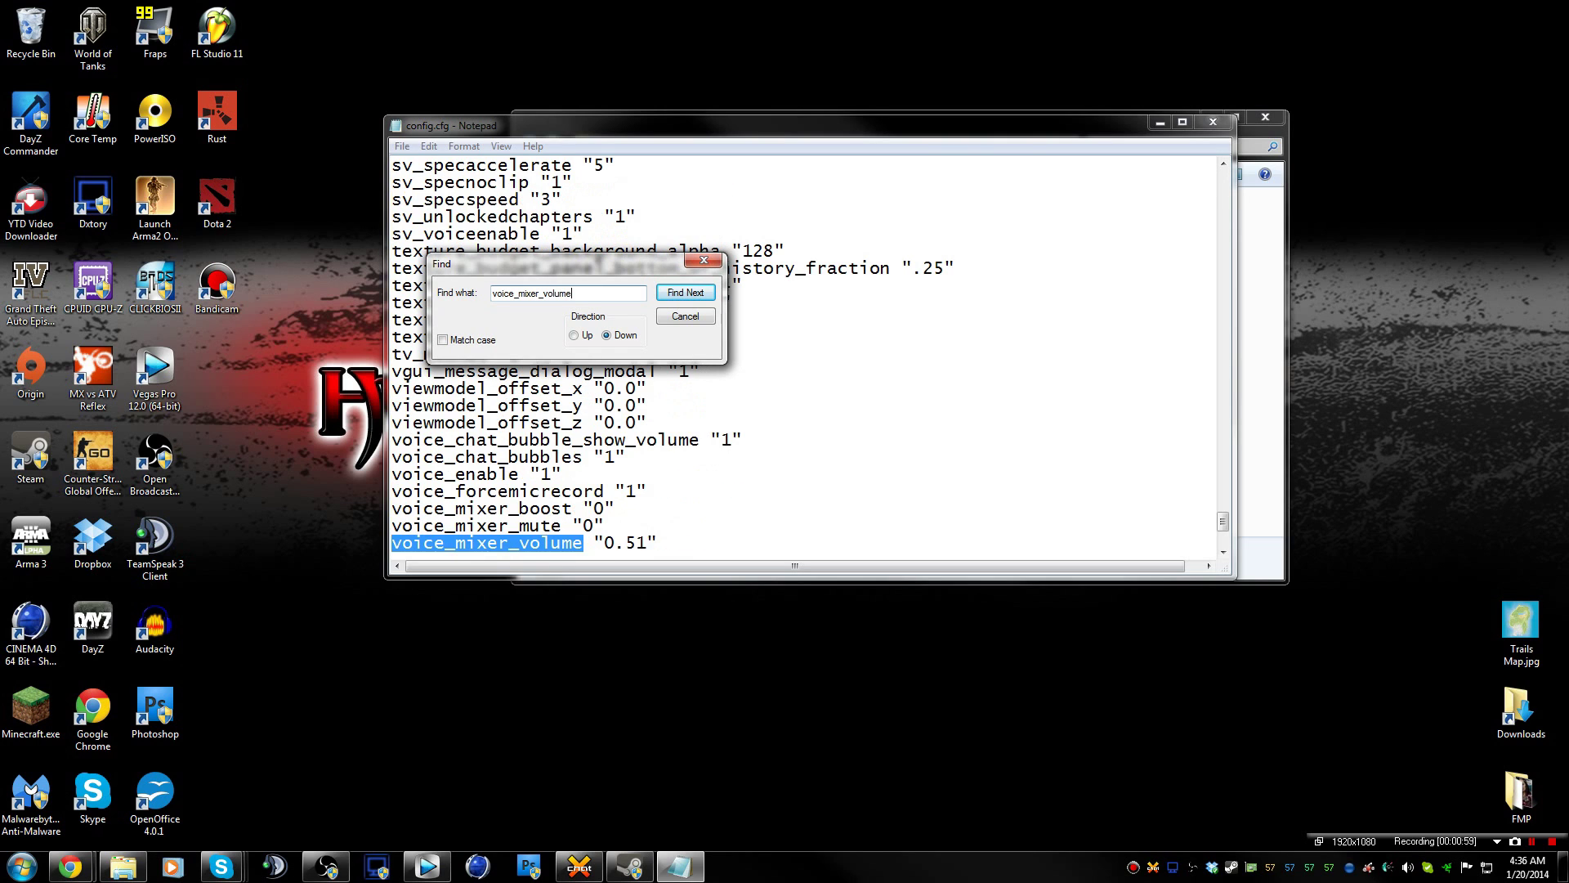
# Confirm voice_mixer_volume reads "0.51", then close config.cfg
pyautogui.click(685, 318)
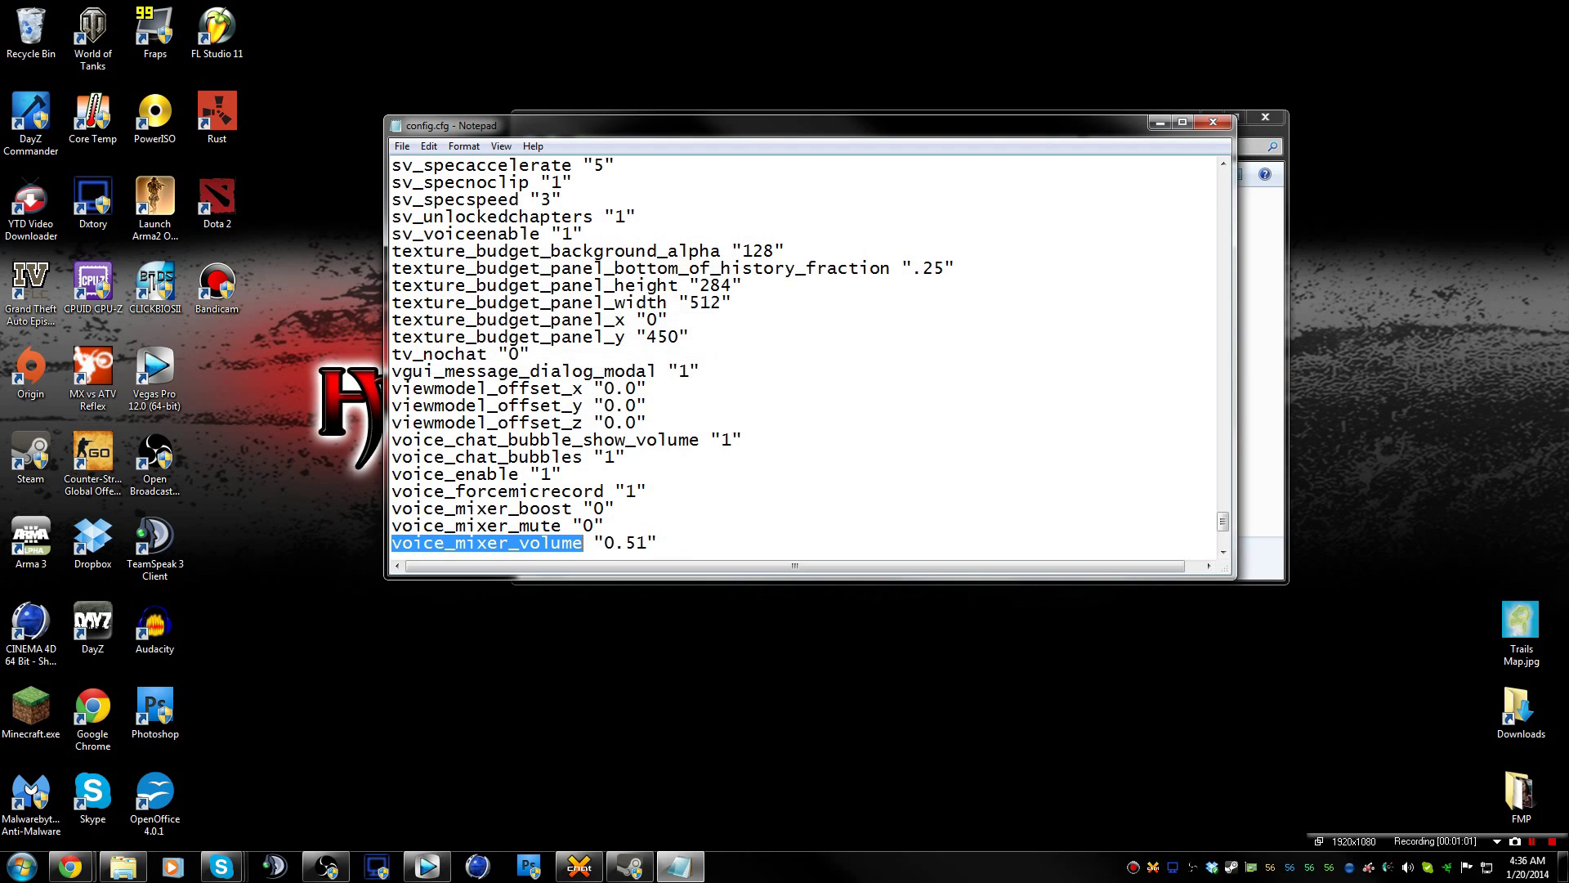
pyautogui.moveTo(605, 542); pyautogui.dragTo(646, 543)
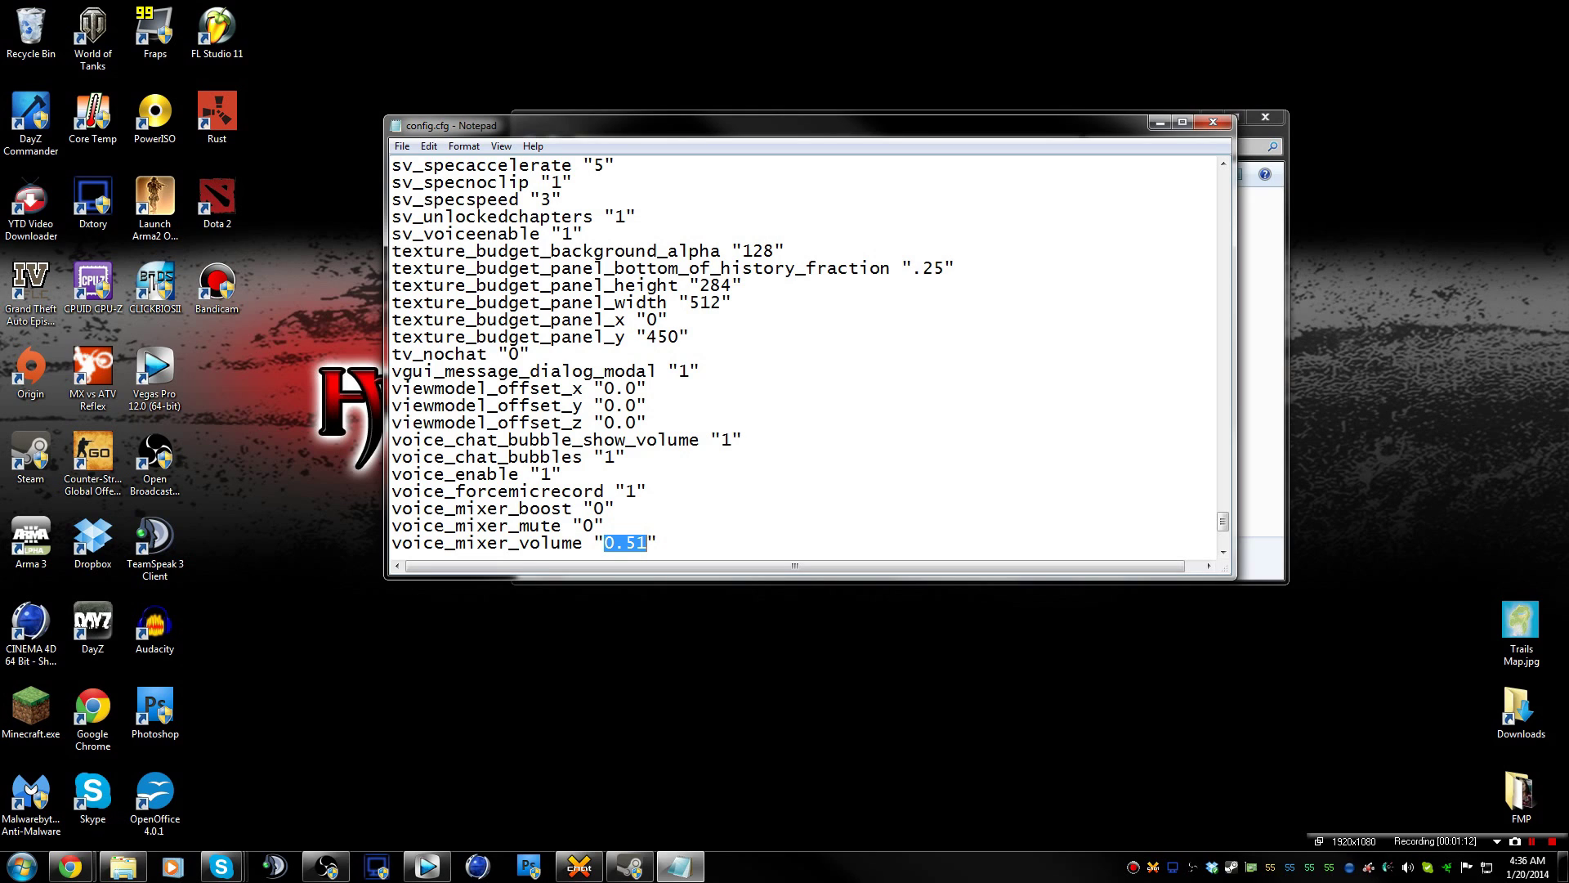
pyautogui.click(1213, 123)
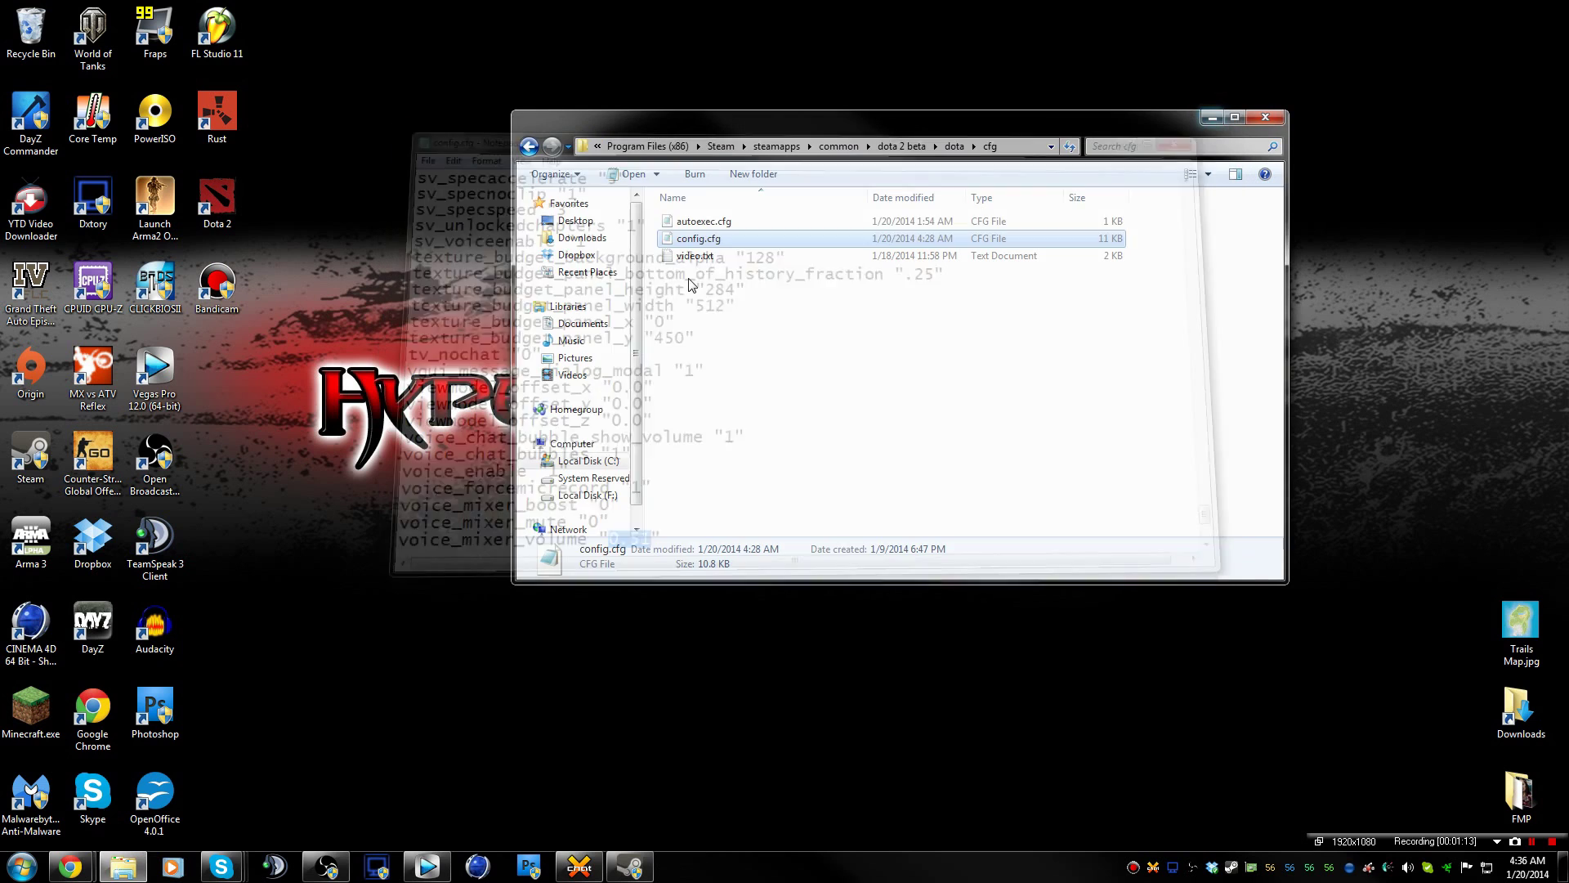
# Close the cfg folder window and start a new blank Notepad document
pyautogui.click(743, 226)
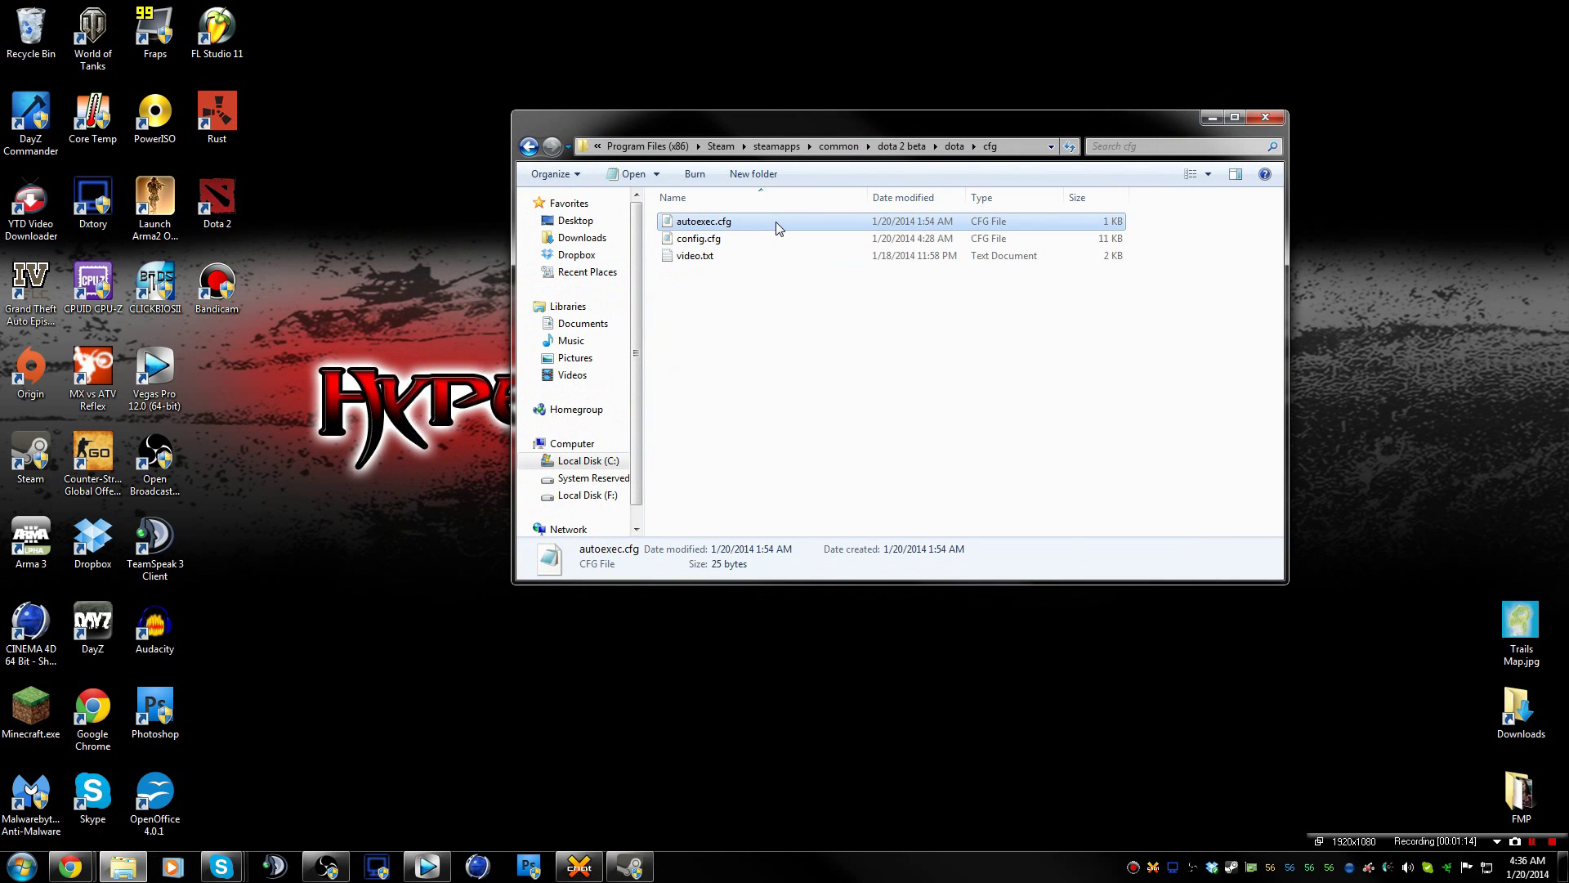
pyautogui.click(1265, 117)
pyautogui.click(22, 867)
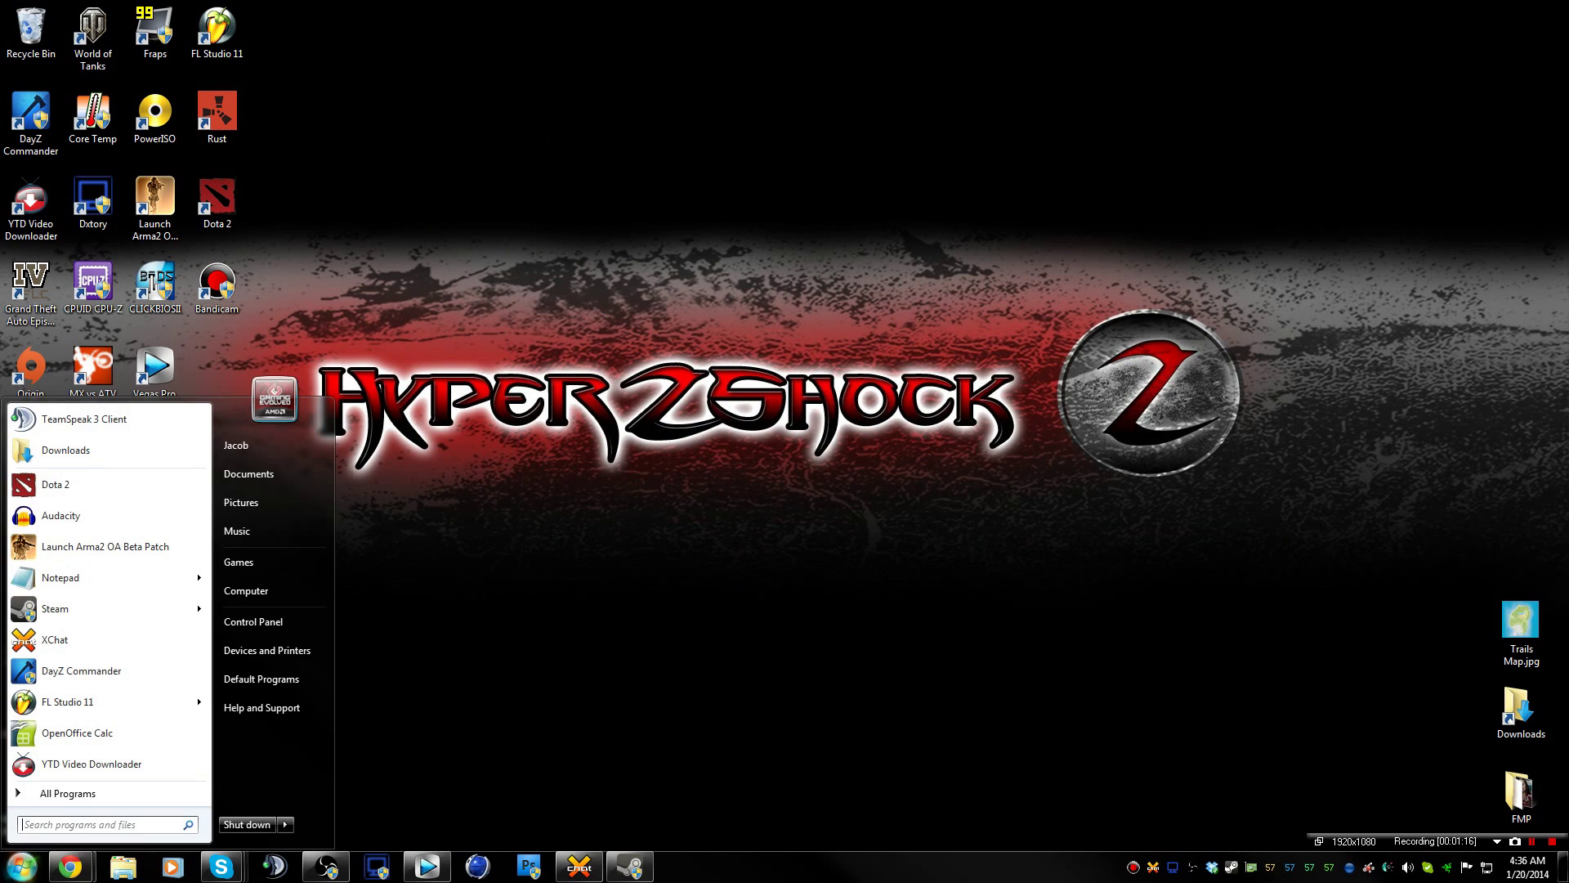
pyautogui.click(95, 578)
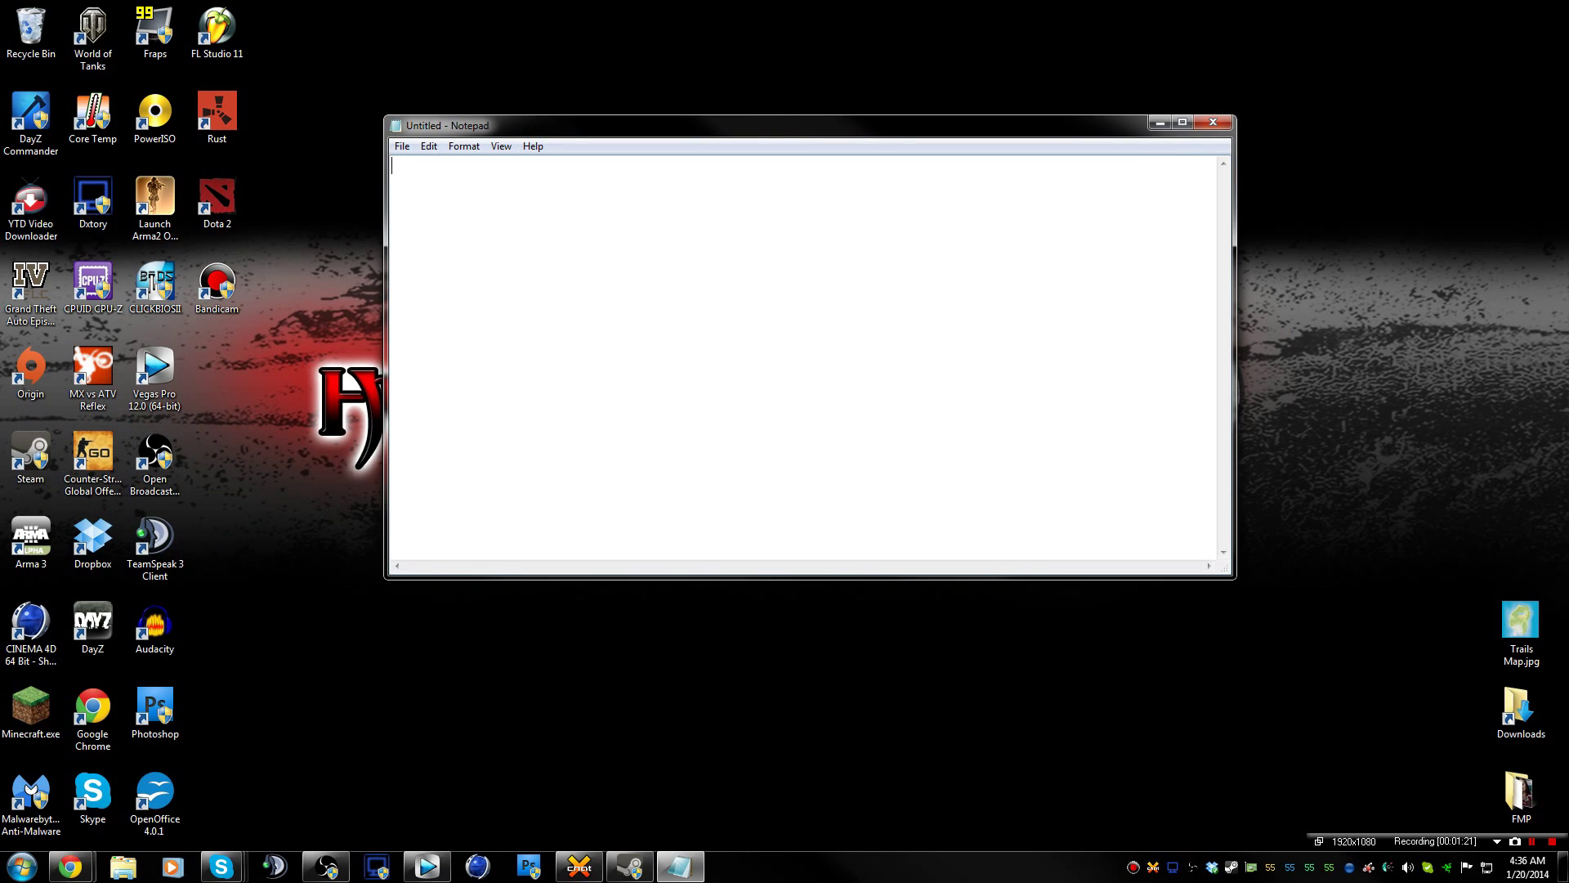
# Enter the line voice_mixer_volume "0.51", fixing typos and the wrong 0.31 value
pyautogui.write('vop')
pyautogui.press('BackSpace')
pyautogui.write('ice_mix')
pyautogui.write('er_volu')
pyautogui.press('BackSpace')
pyautogui.write('lume ')
pyautogui.write('"')
pyautogui.write('0')
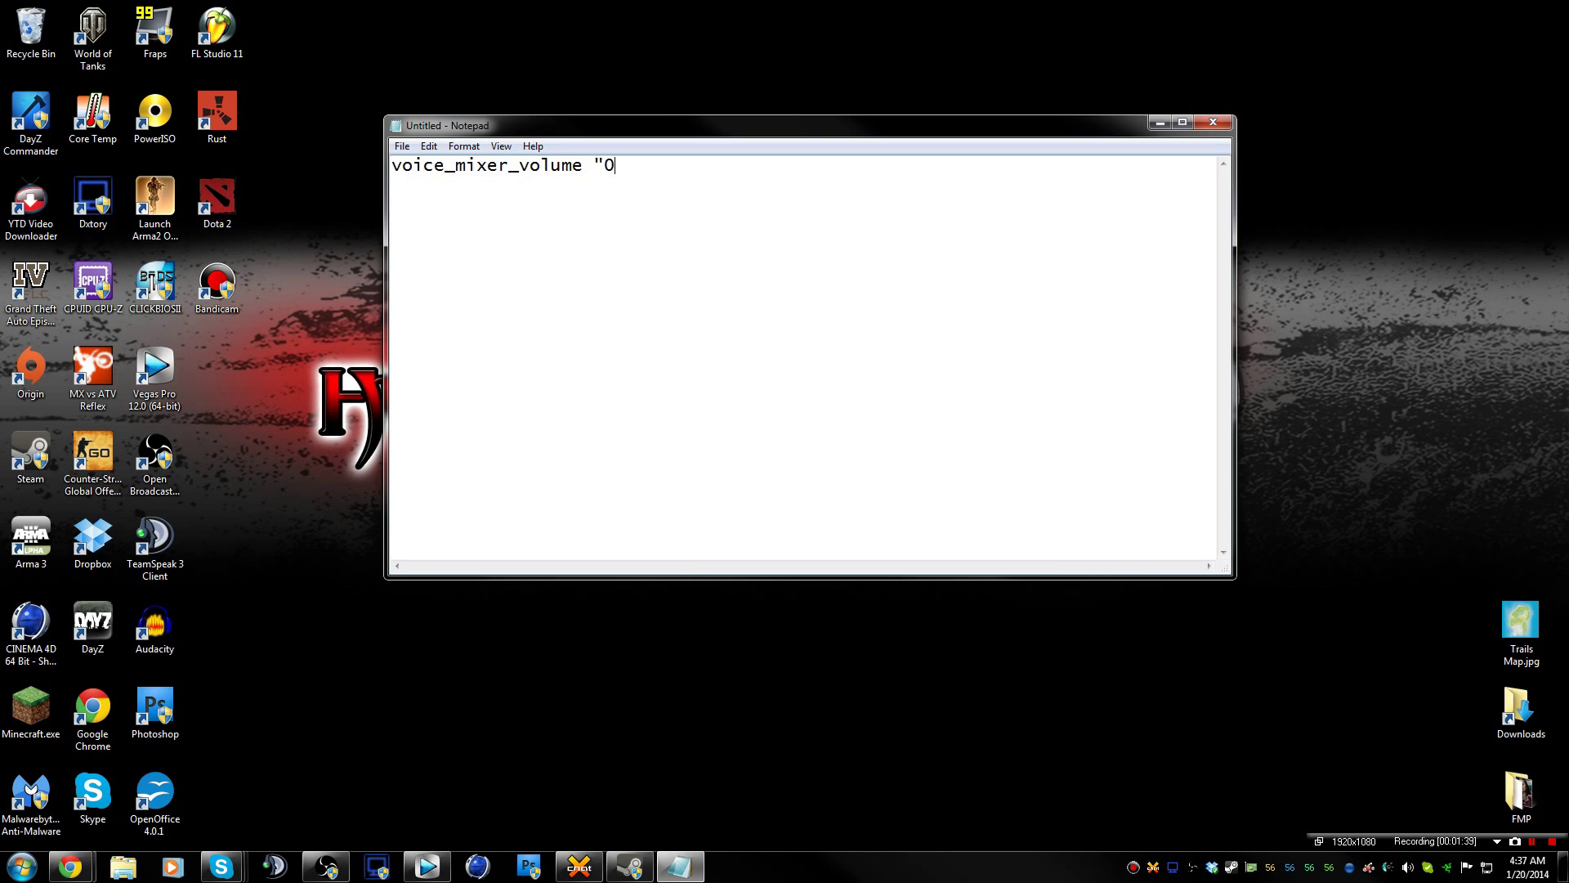
pyautogui.write('.31')
pyautogui.write('"')
pyautogui.press('BackSpace')
pyautogui.press('BackSpace')
pyautogui.press('BackSpace')
pyautogui.write('51')
pyautogui.write('"')
pyautogui.click(402, 146)
pyautogui.click(431, 220)
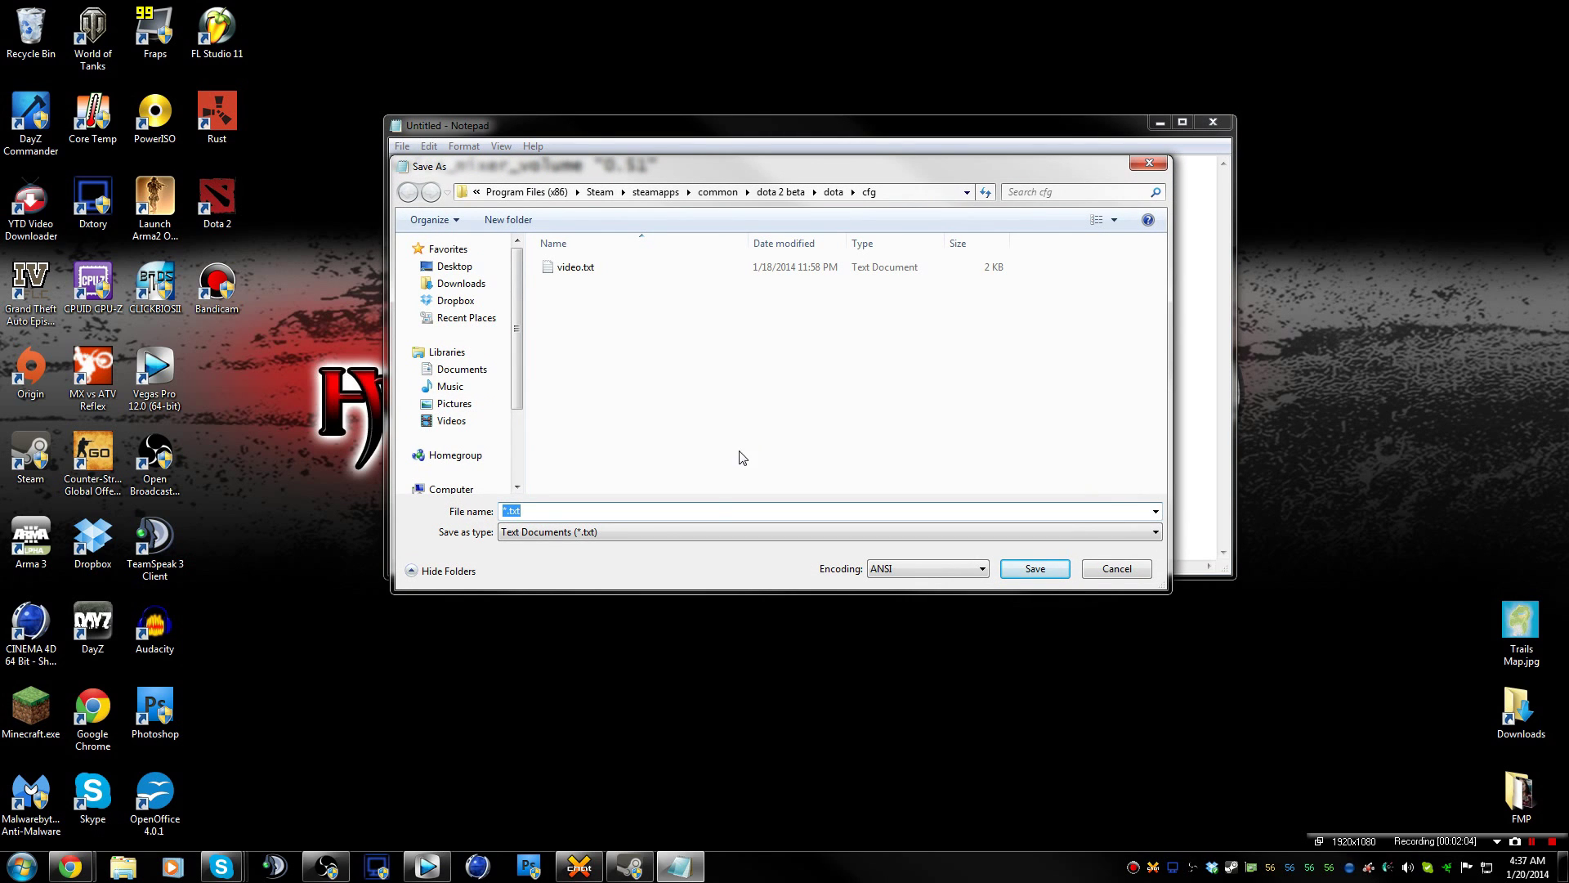
pyautogui.click(673, 531)
pyautogui.click(630, 561)
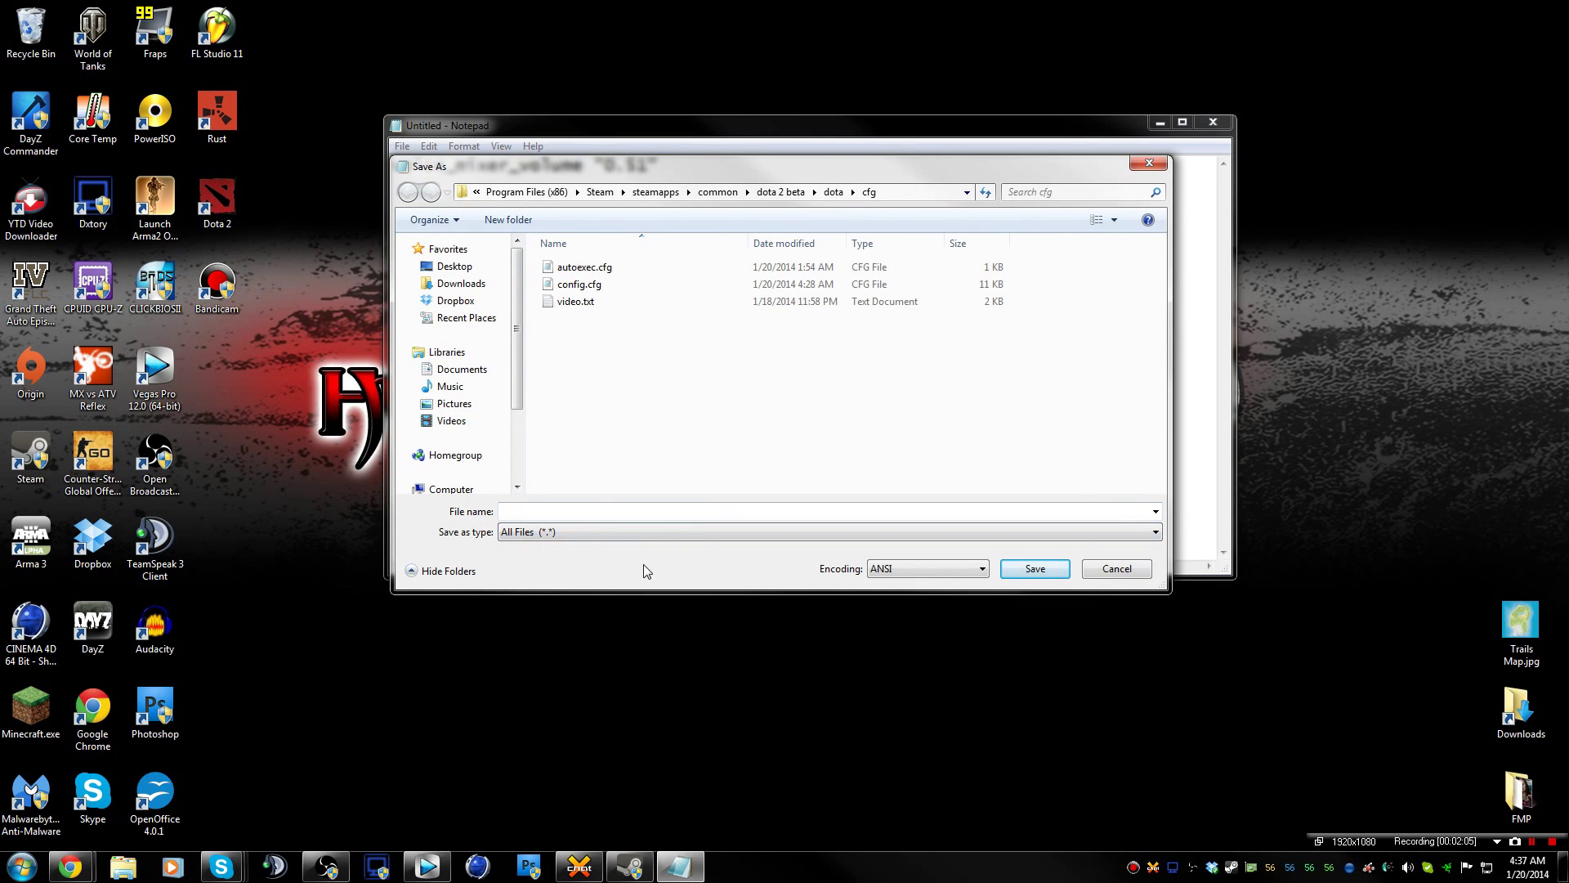
pyautogui.moveTo(516, 379); pyautogui.dragTo(516, 441)
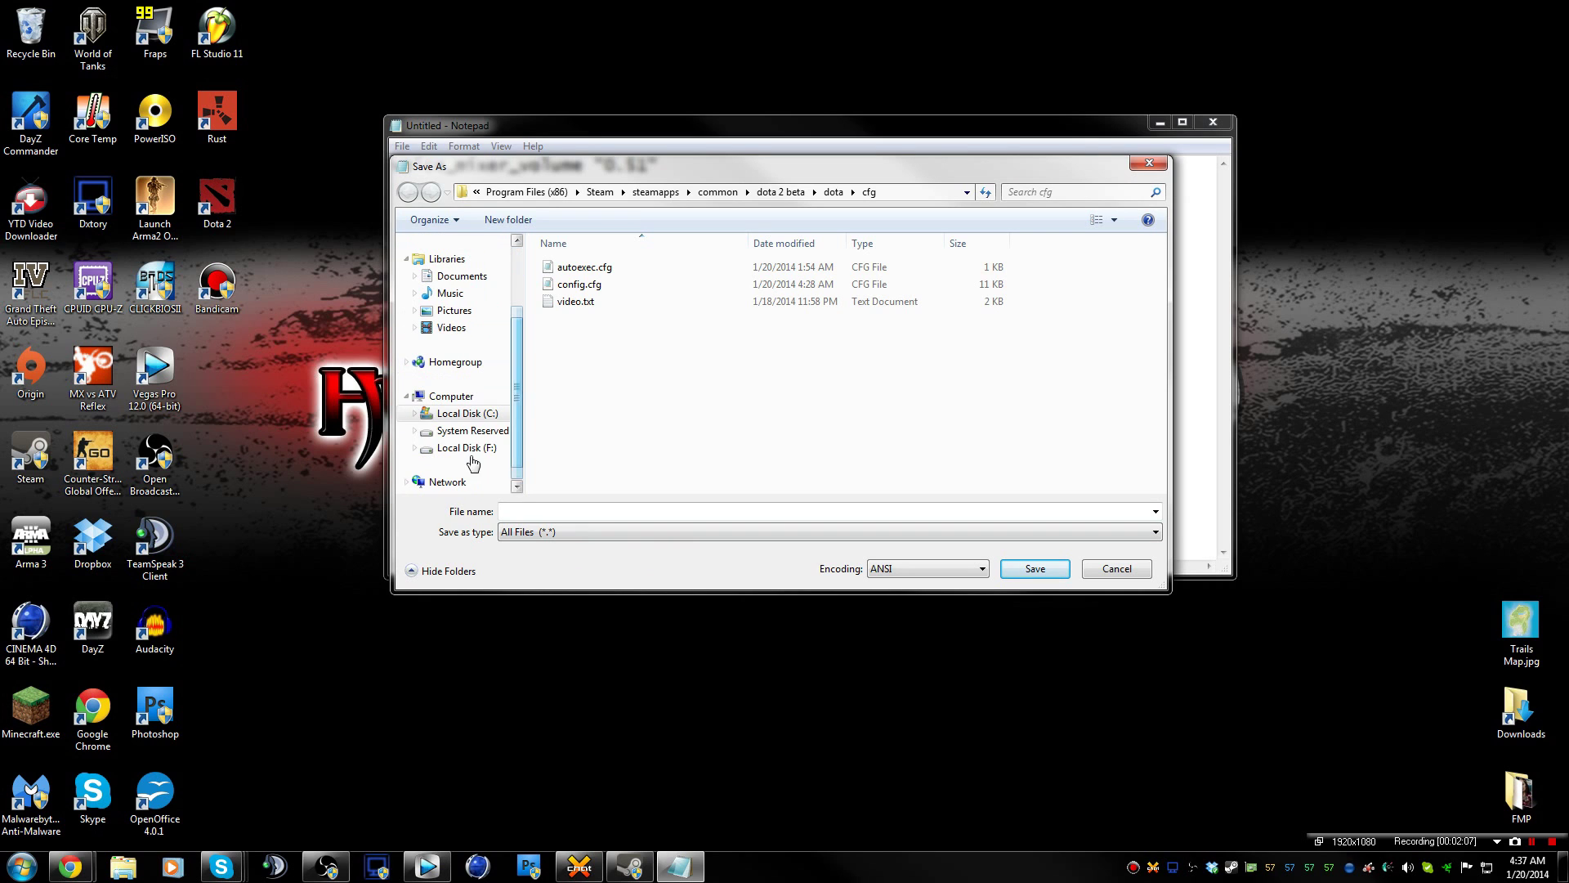
pyautogui.click(466, 413)
pyautogui.click(624, 390)
pyautogui.doubleClick(626, 396)
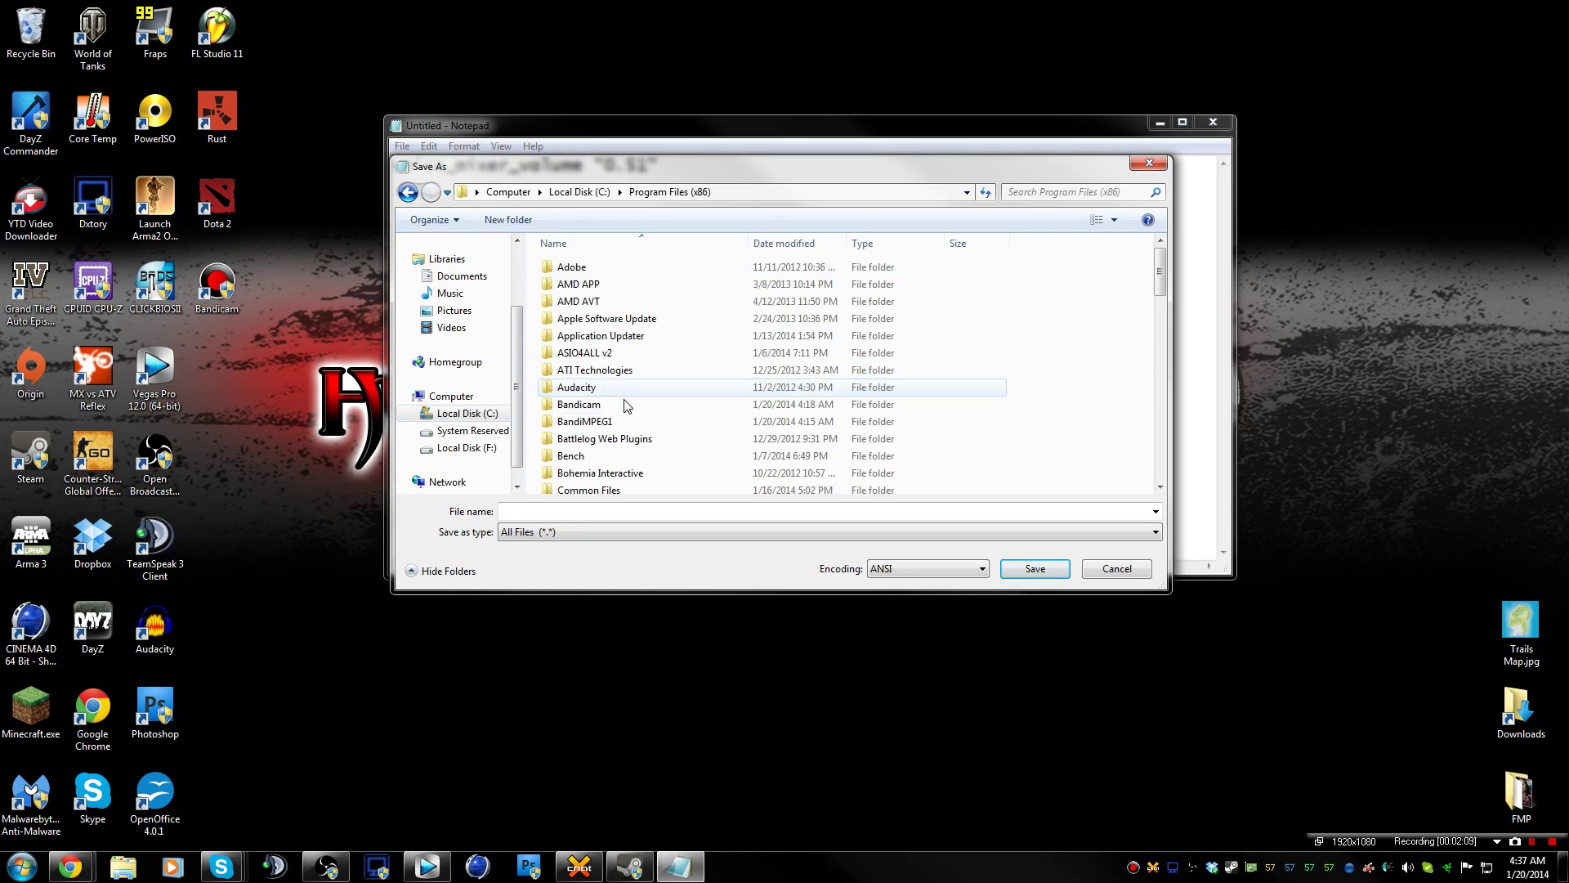
pyautogui.scroll(-5, 626, 409)
pyautogui.scroll(-4, 627, 416)
pyautogui.scroll(-1, 626, 425)
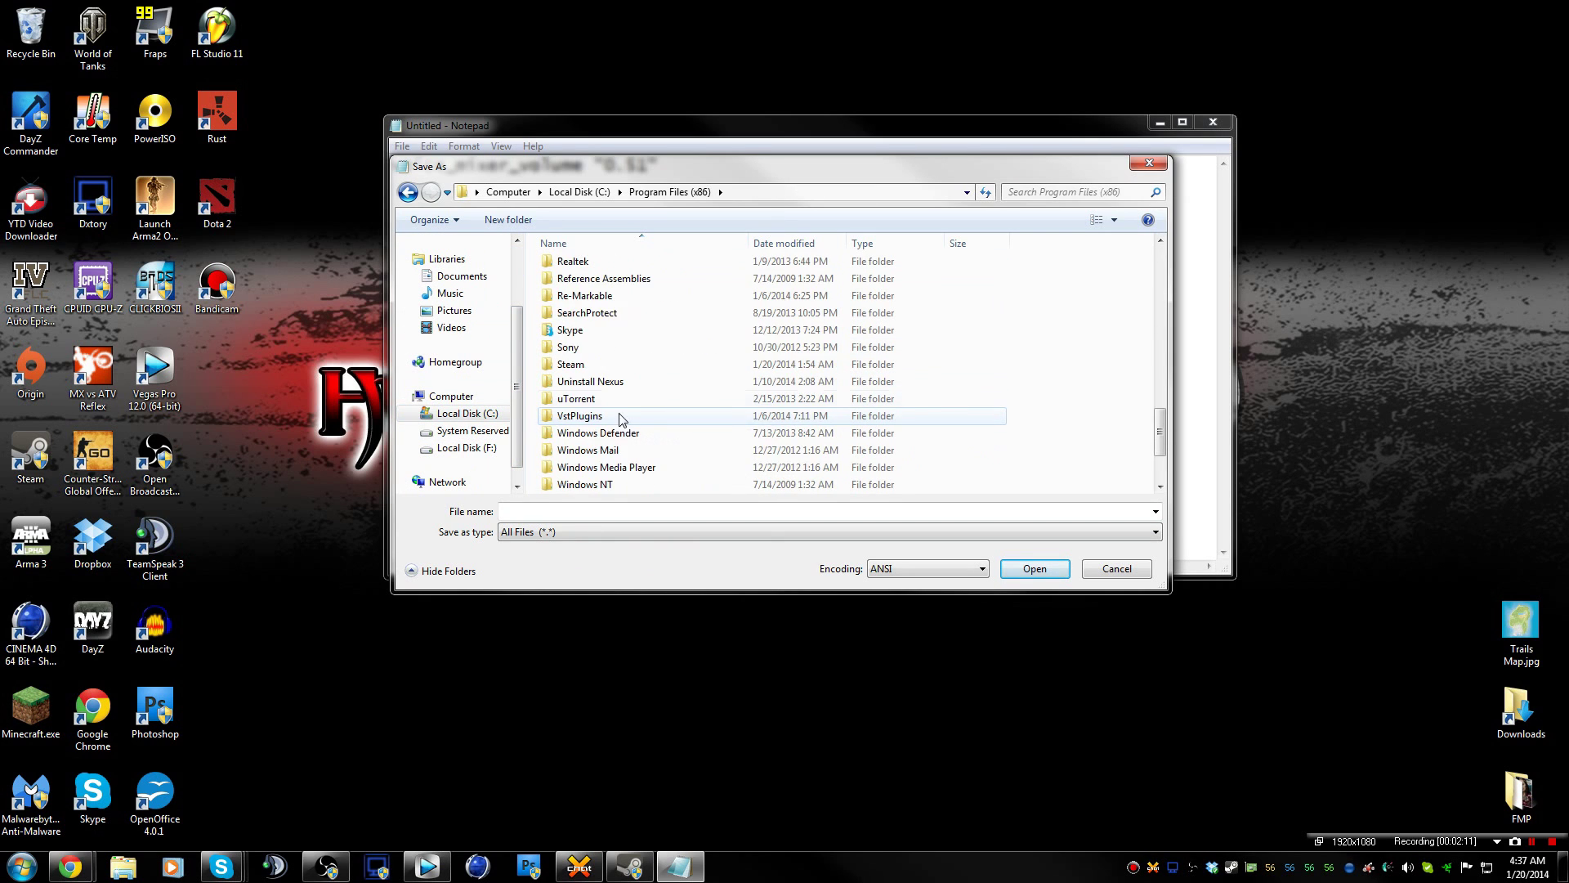
pyautogui.doubleClick(596, 364)
pyautogui.scroll(-4, 609, 392)
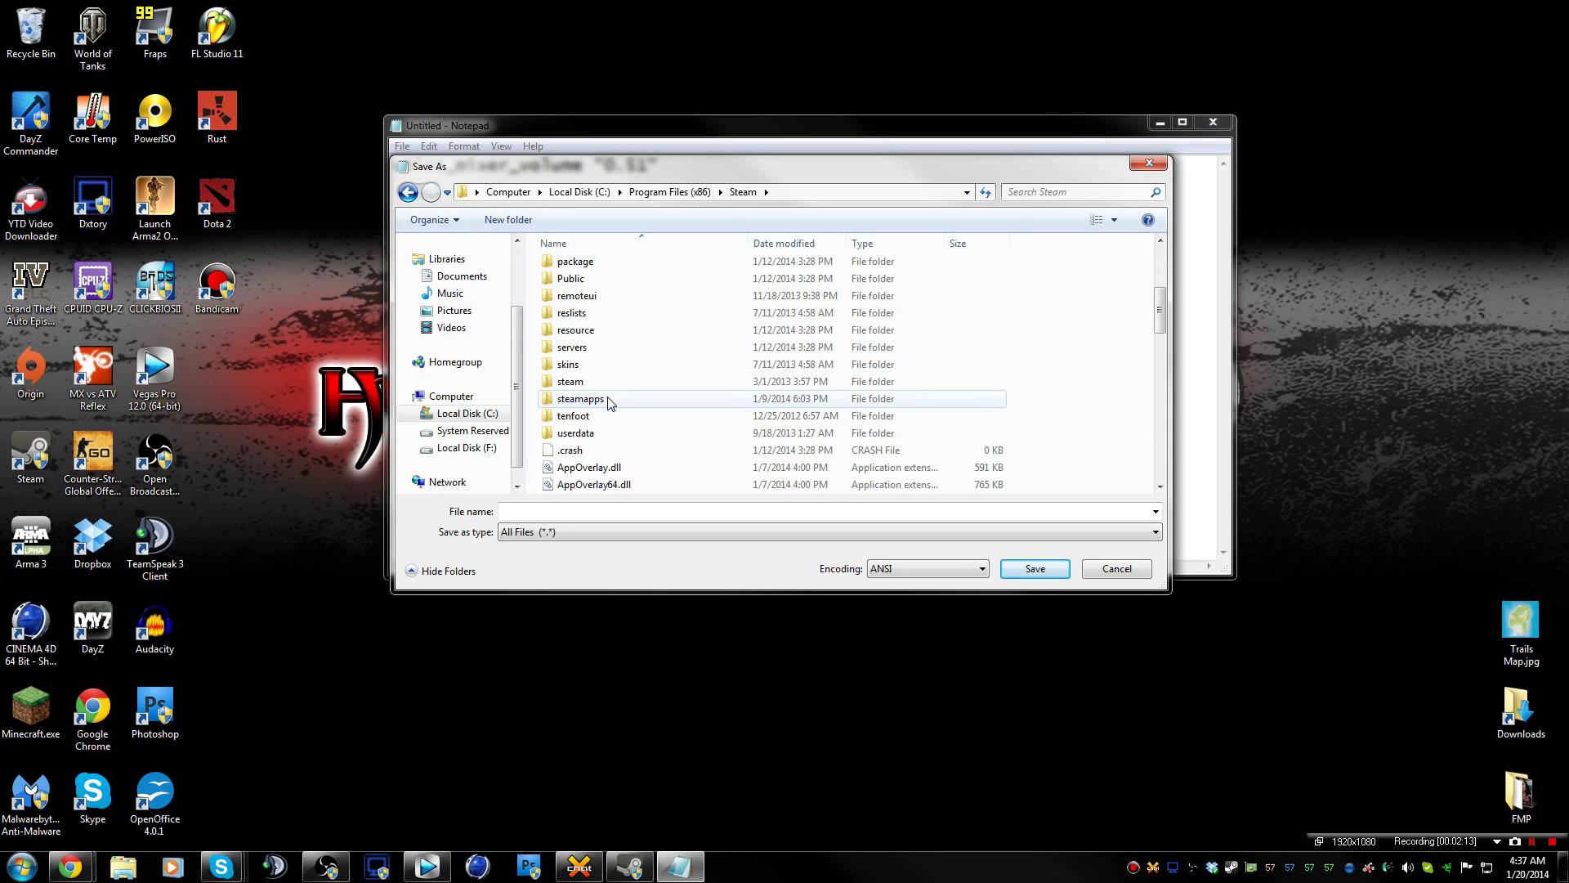
pyautogui.doubleClick(613, 408)
pyautogui.doubleClick(626, 268)
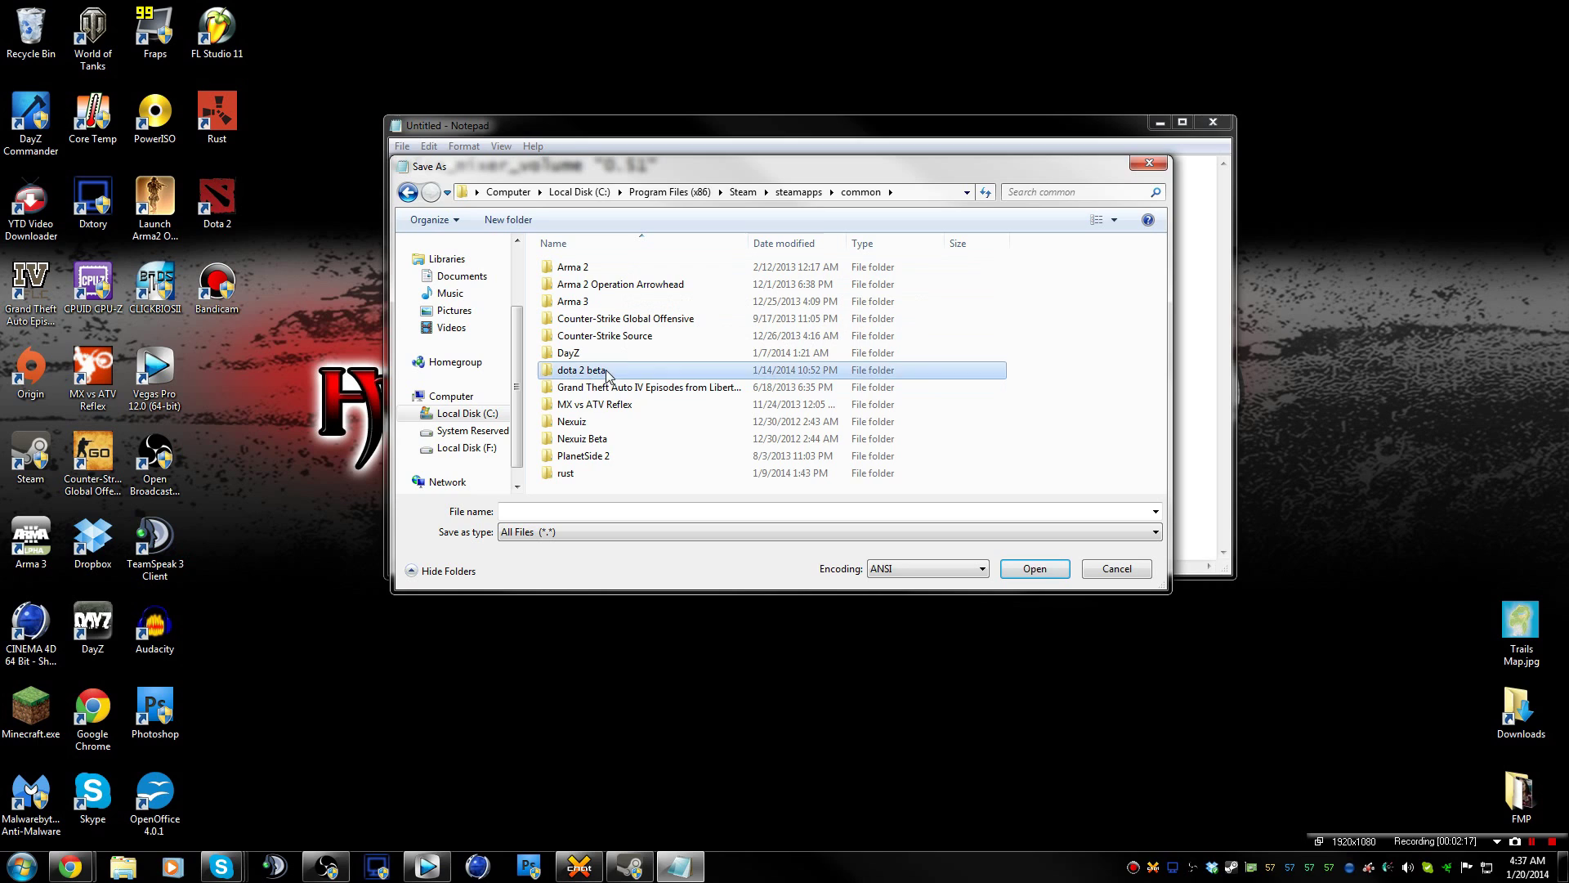
pyautogui.doubleClick(609, 369)
pyautogui.doubleClick(603, 301)
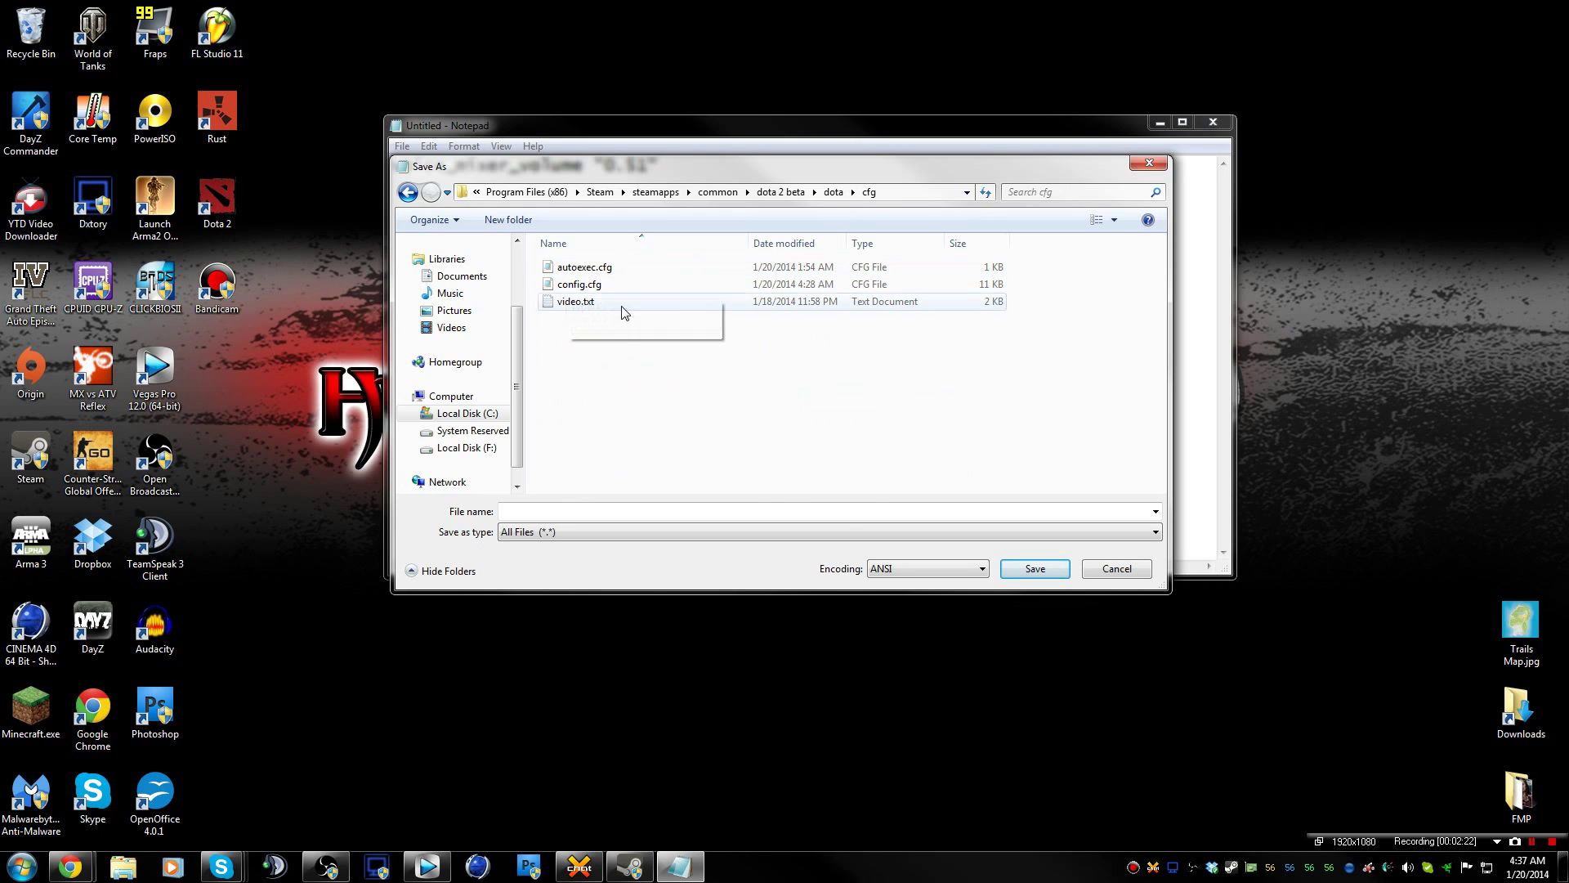
pyautogui.click(559, 500)
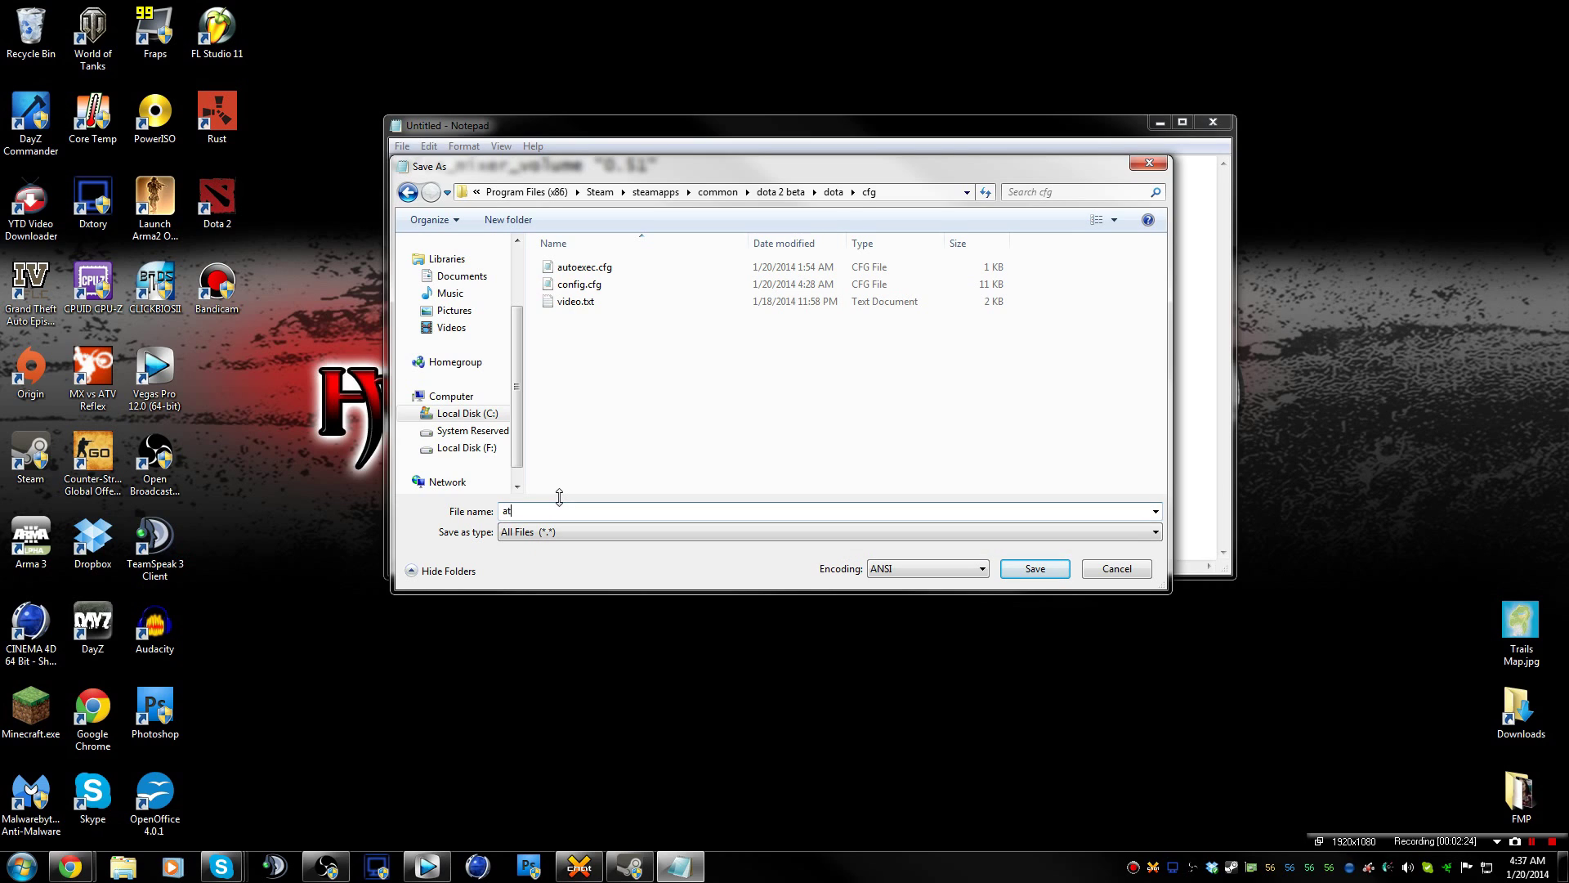
pyautogui.write('autoexe')
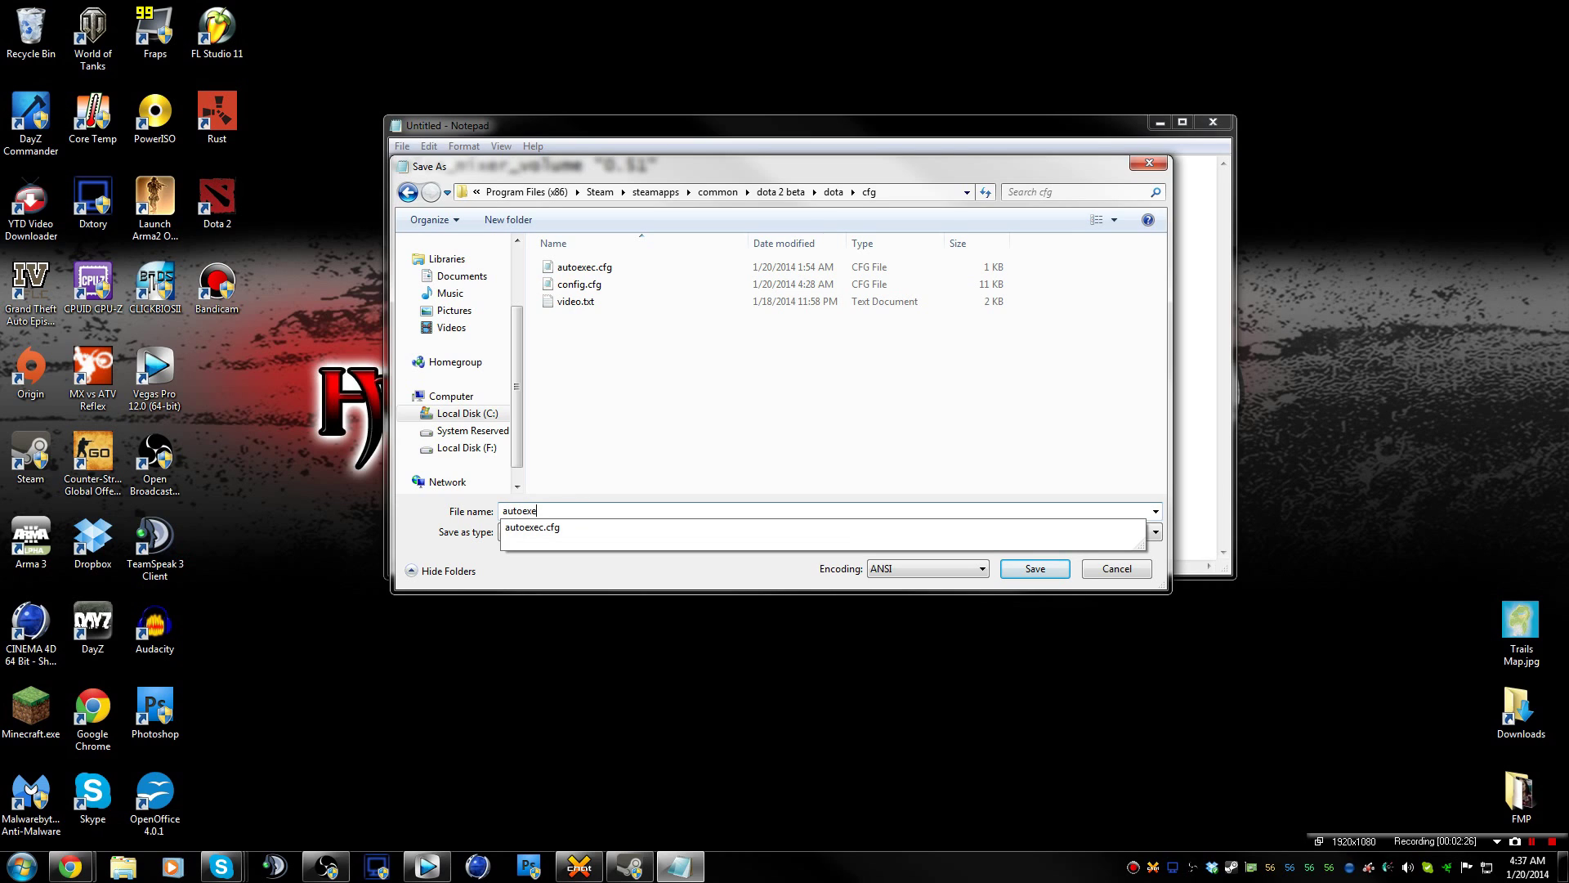
pyautogui.write('c.cfg')
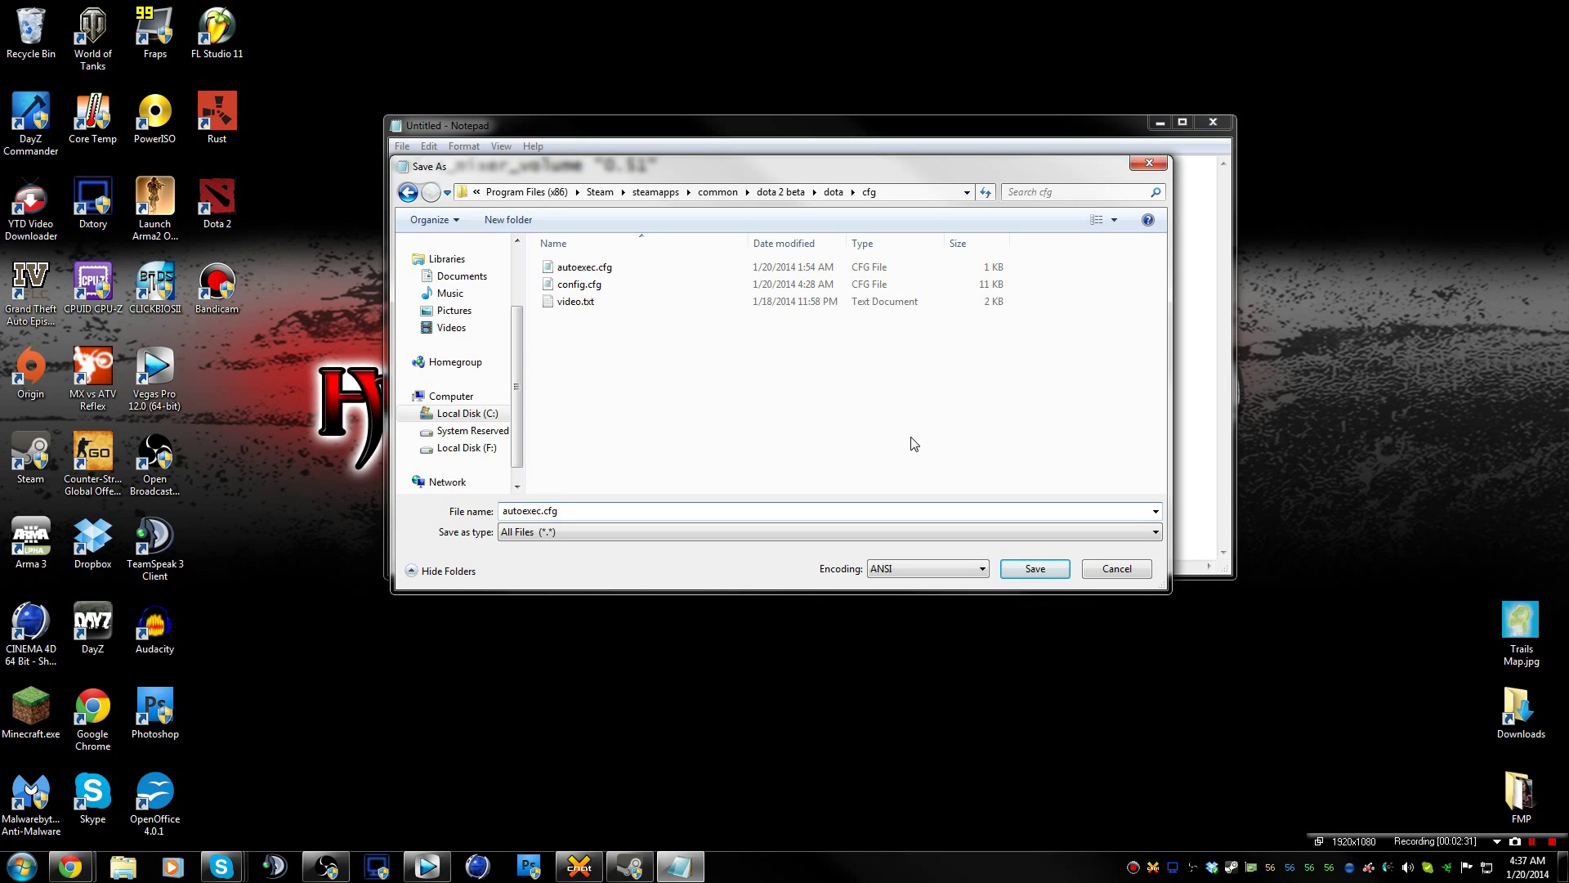
pyautogui.click(1103, 572)
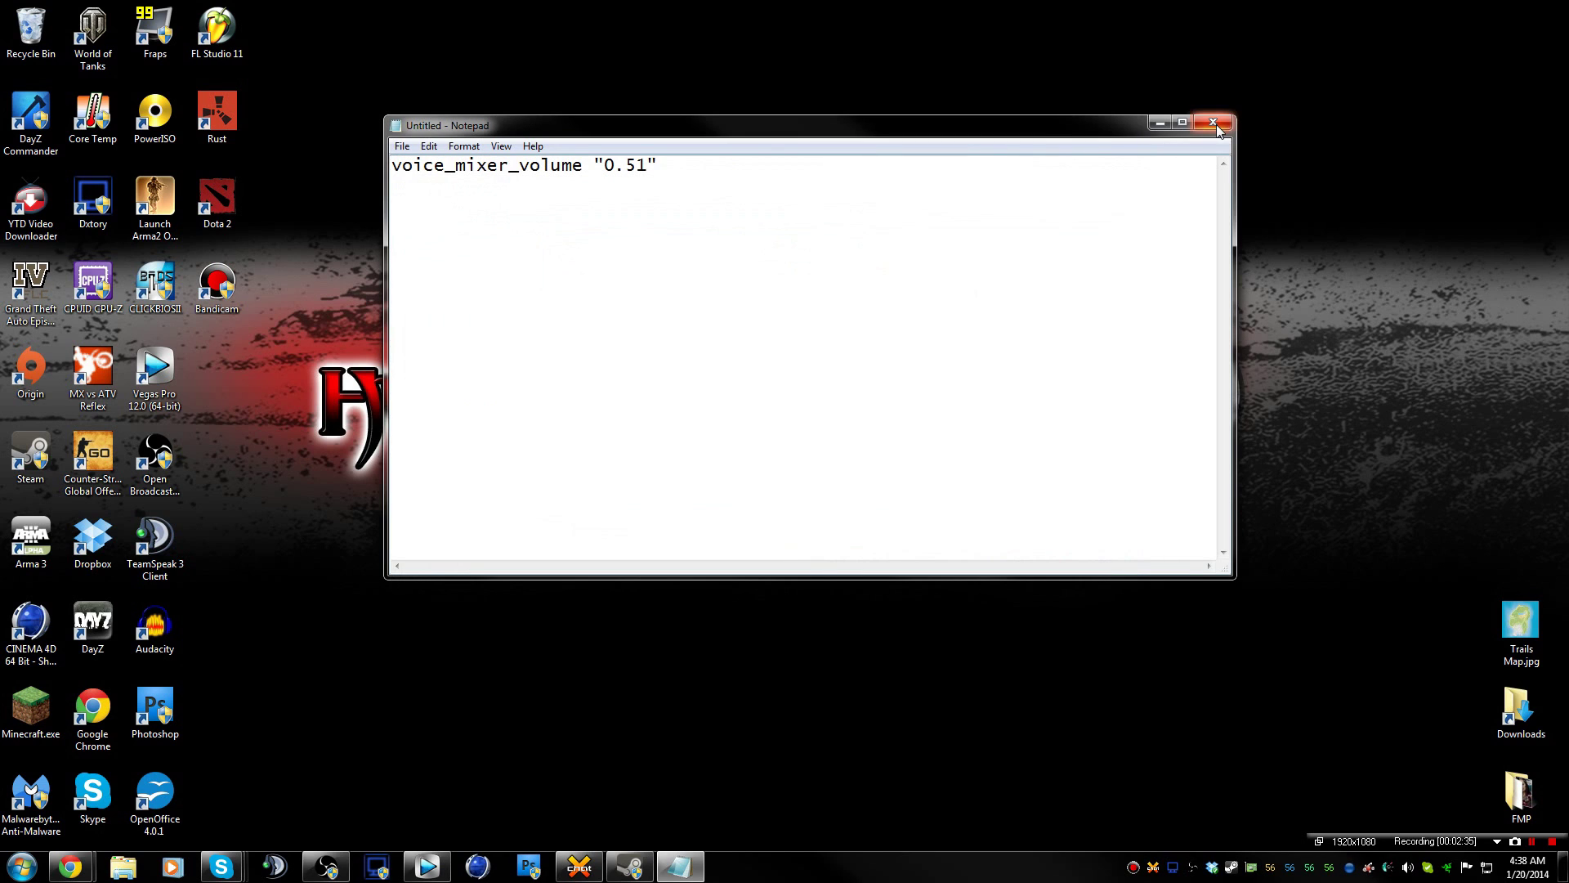
# Close the untitled Notepad note, discarding it with Don't Save
pyautogui.click(1212, 123)
pyautogui.click(735, 436)
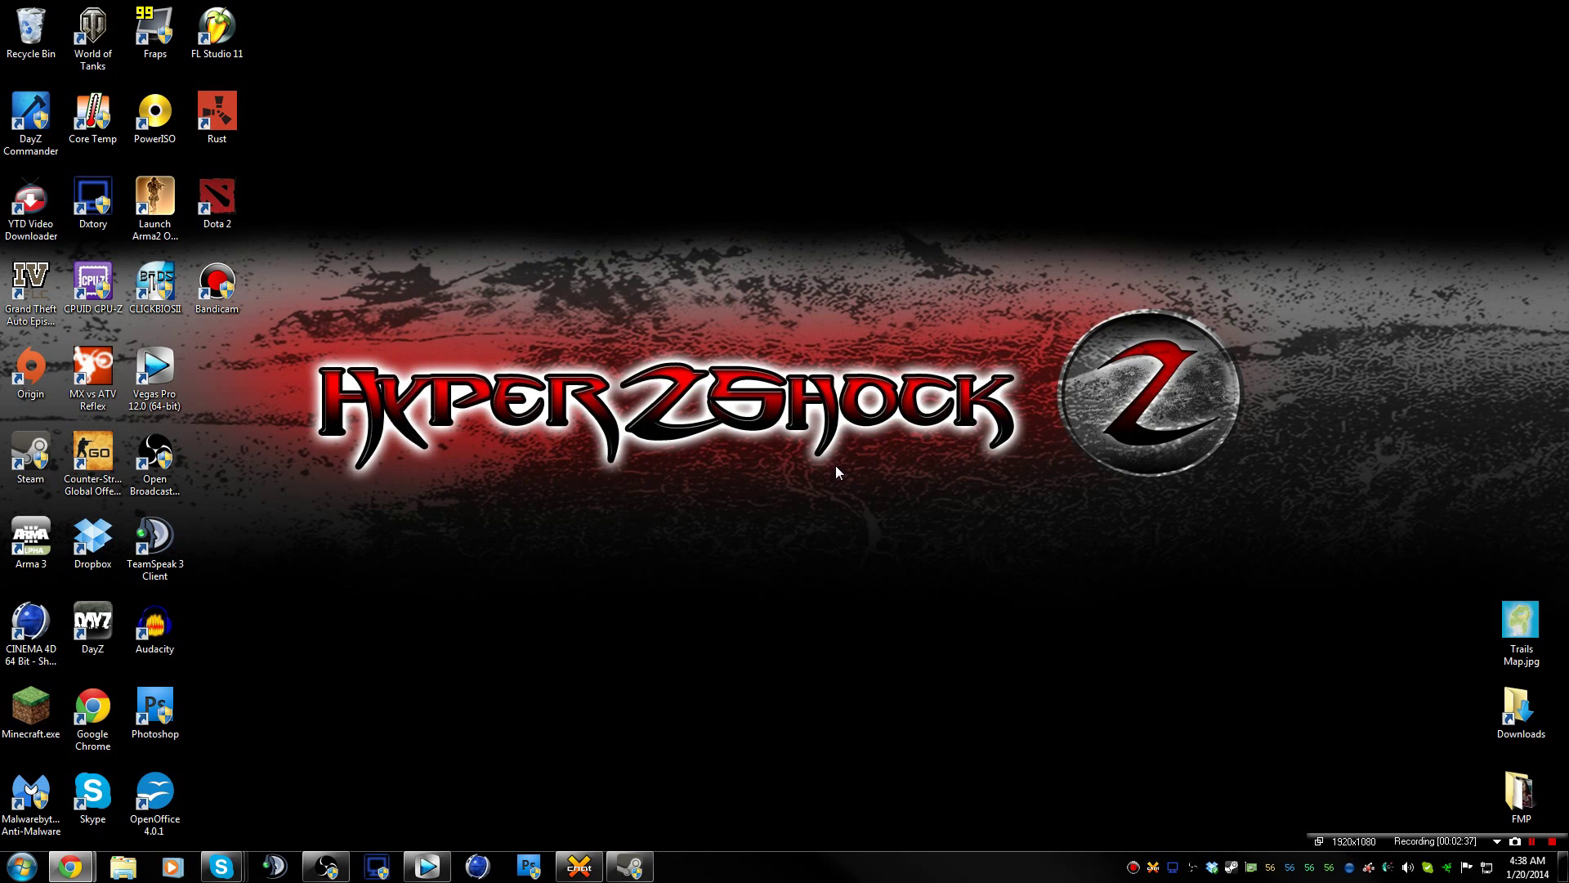